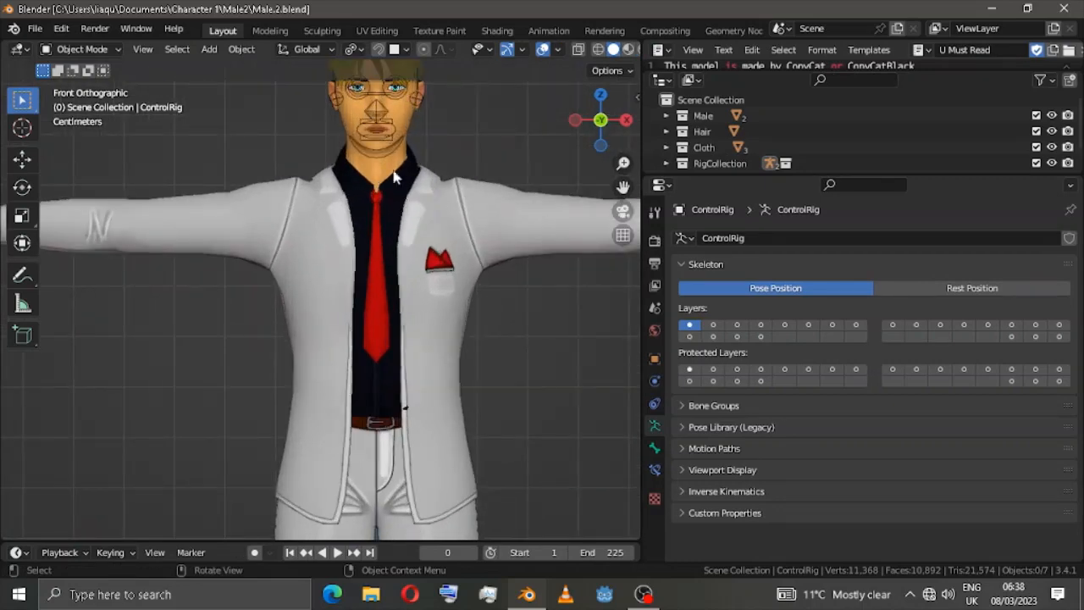
# Step: Limit the visible rig layers to Face (Primary) so only the primary facial controls are displayed around the mouth
pyautogui.moveTo(623, 186); pyautogui.dragTo(621, 289)
pyautogui.scroll(2, 623, 186)
pyautogui.scroll(4, 448, 288)
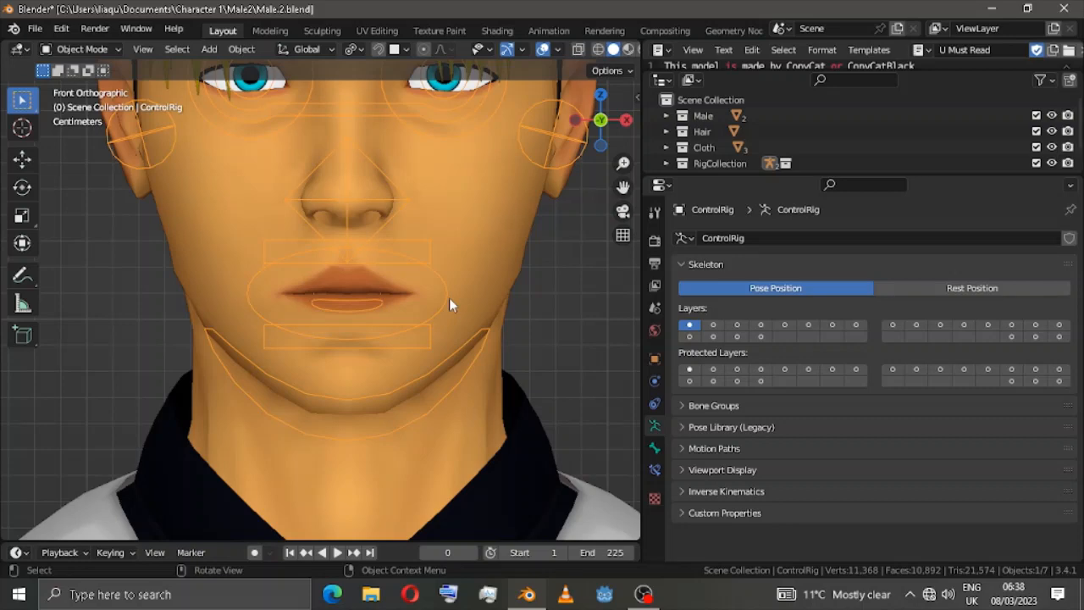
pyautogui.press('n')
pyautogui.click(485, 157)
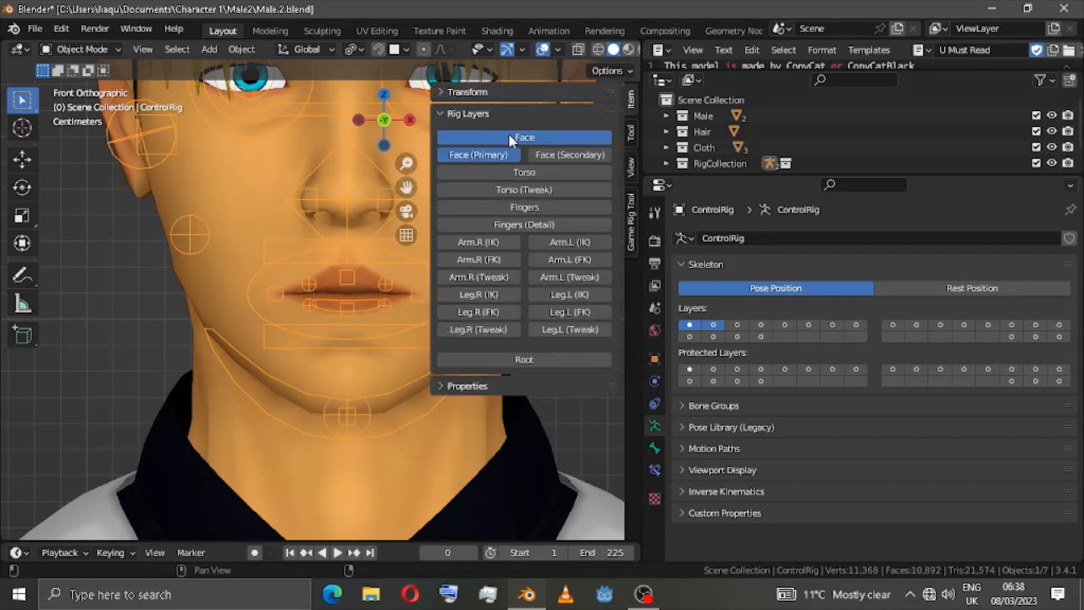
pyautogui.click(524, 138)
pyautogui.press('n')
pyautogui.scroll(2, 292, 274)
pyautogui.scroll(4, 292, 275)
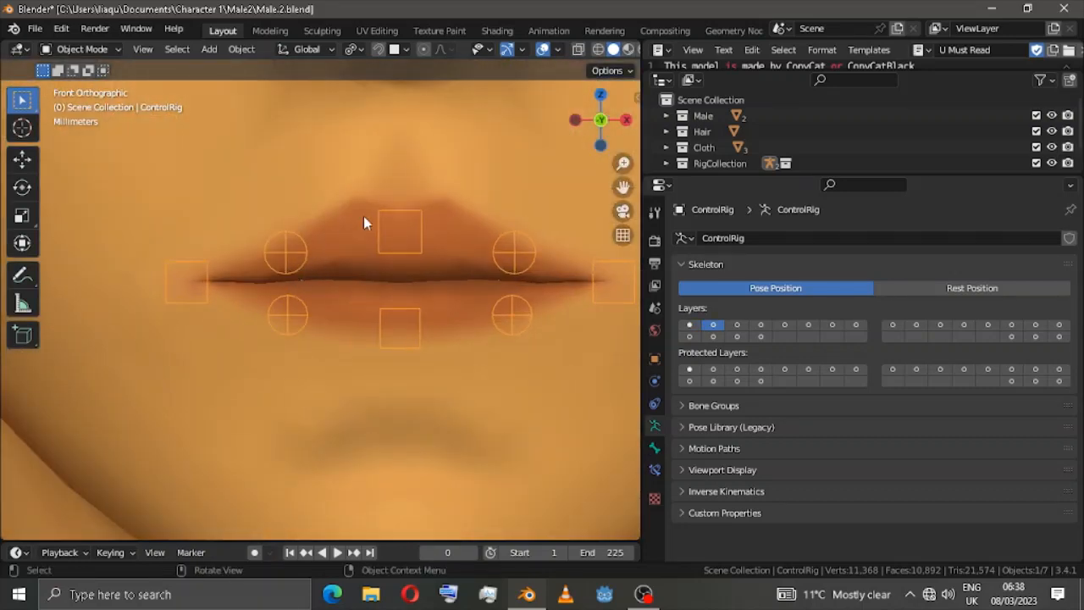
# Step: Add the face mesh to the rig selection, enter Pose Mode and test scaling of the upper lip's centre control
pyautogui.keyDown('shift'); pyautogui.click(442, 242); pyautogui.keyUp('shift')
pyautogui.scroll(-3, 445, 241)
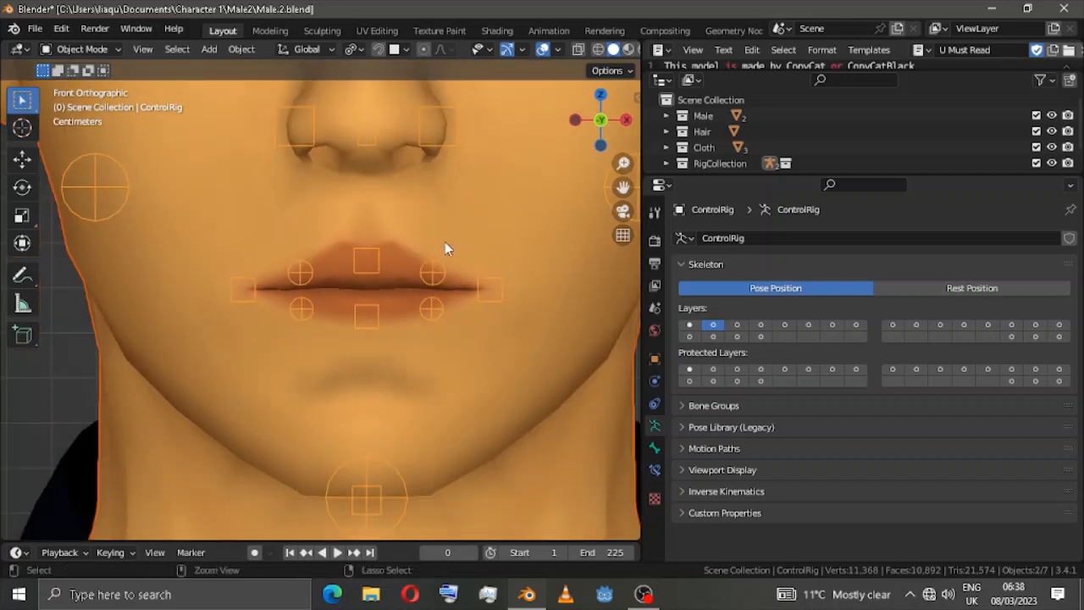
pyautogui.hotkey('ctrl', 'Tab')
pyautogui.click(355, 248)
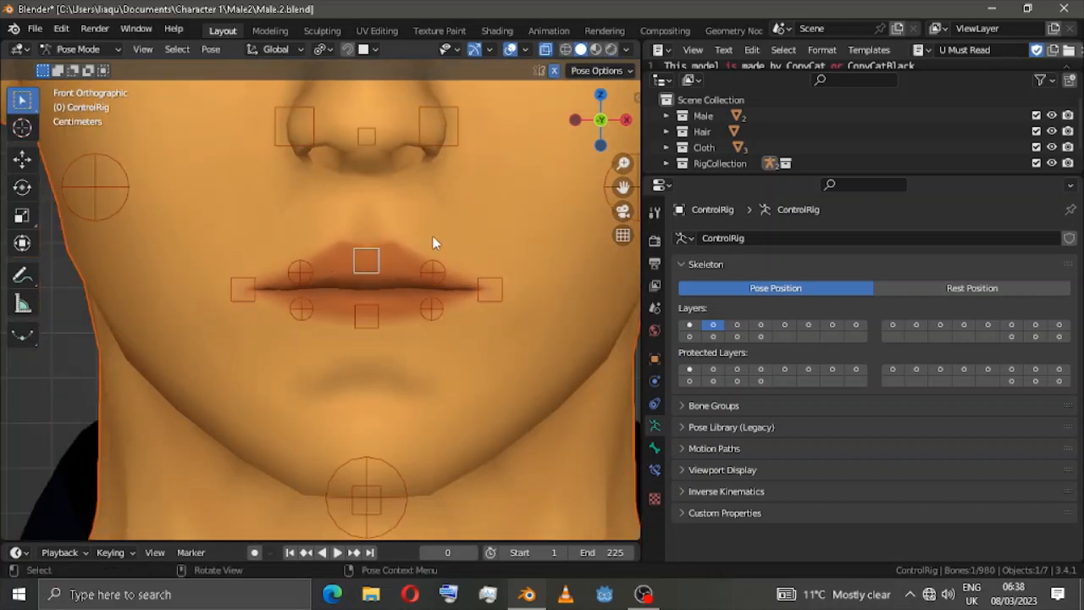
pyautogui.press('s')
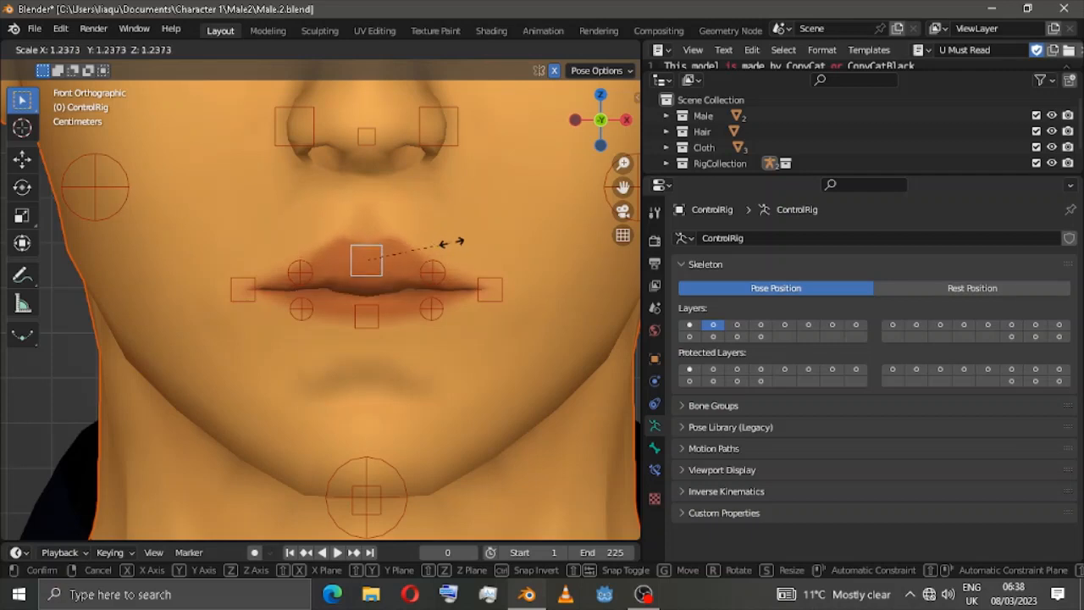
pyautogui.rightClick(396, 240)
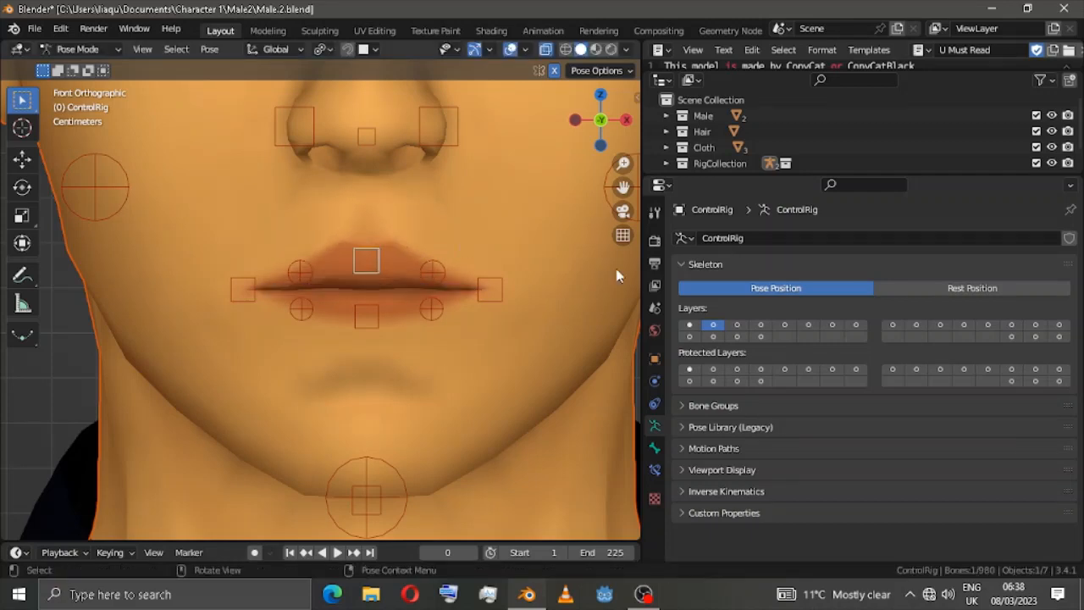
# Step: Display the deformation bone layer (layer 30) with the face controls and scale the upper lip's centre control to about 0.65
pyautogui.keyDown('shift'); pyautogui.click(1012, 337); pyautogui.keyUp('shift')
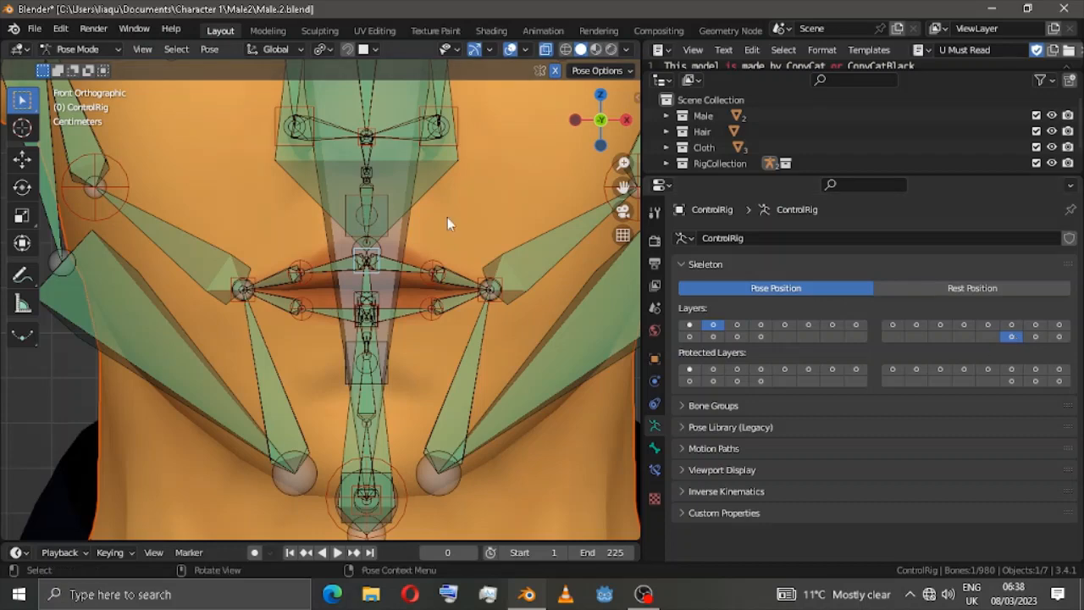
pyautogui.press('s')
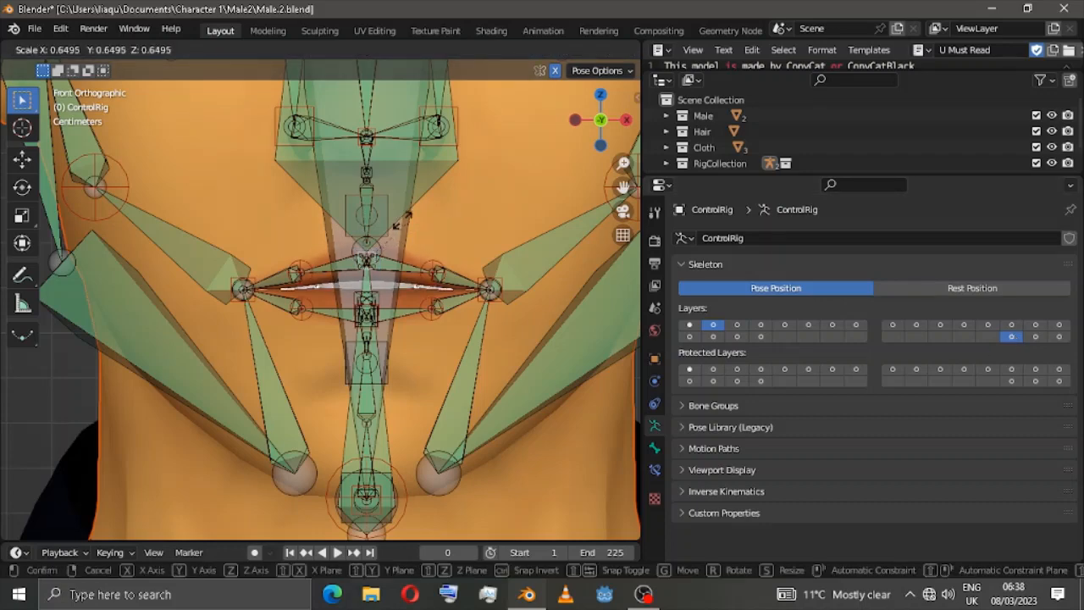
pyautogui.click(392, 217)
pyautogui.moveTo(395, 230)
pyautogui.mouseDown(button='middle')
pyautogui.moveTo(387, 249)
pyautogui.moveTo(339, 222)
pyautogui.moveTo(431, 220)
pyautogui.moveTo(404, 225)
pyautogui.mouseUp(button='middle')
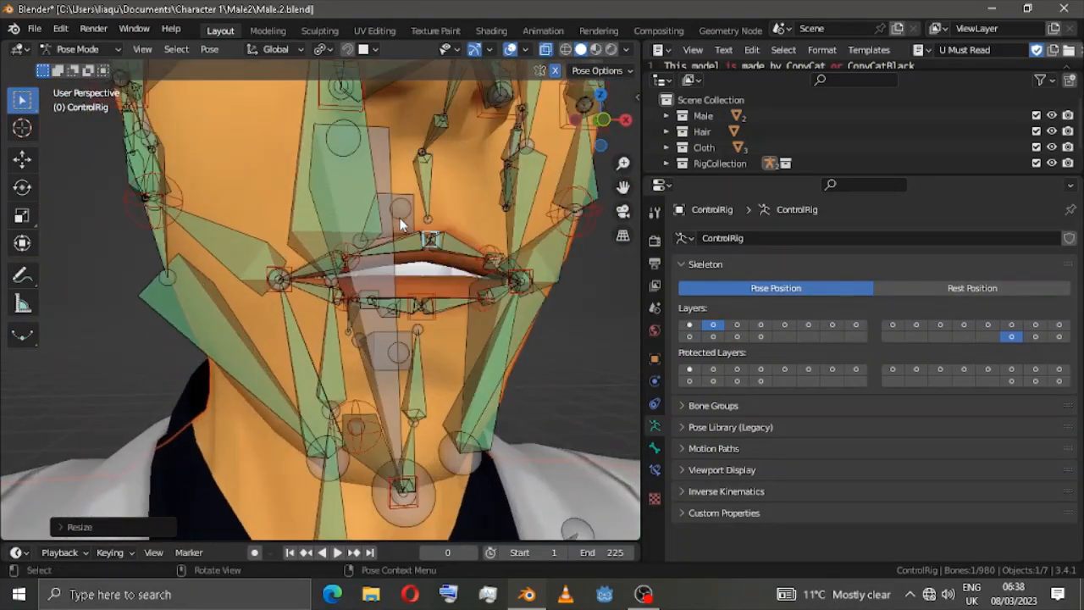
pyautogui.click(602, 123)
pyautogui.scroll(4, 415, 266)
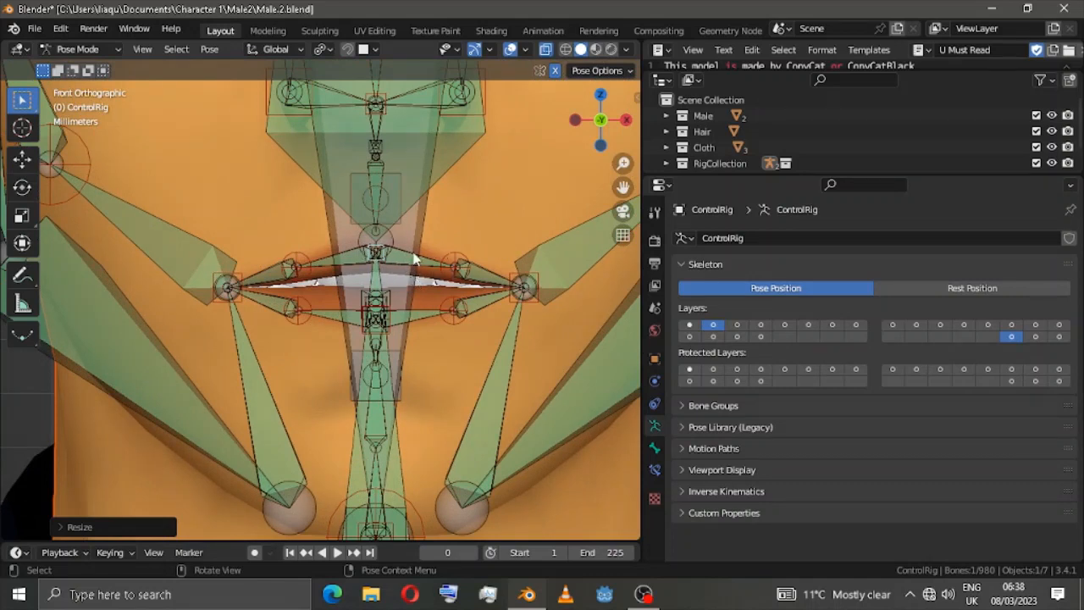
# Step: Try enlarging the upper lip's centre control to about 3 times its size and undo the scaling
pyautogui.press('s')
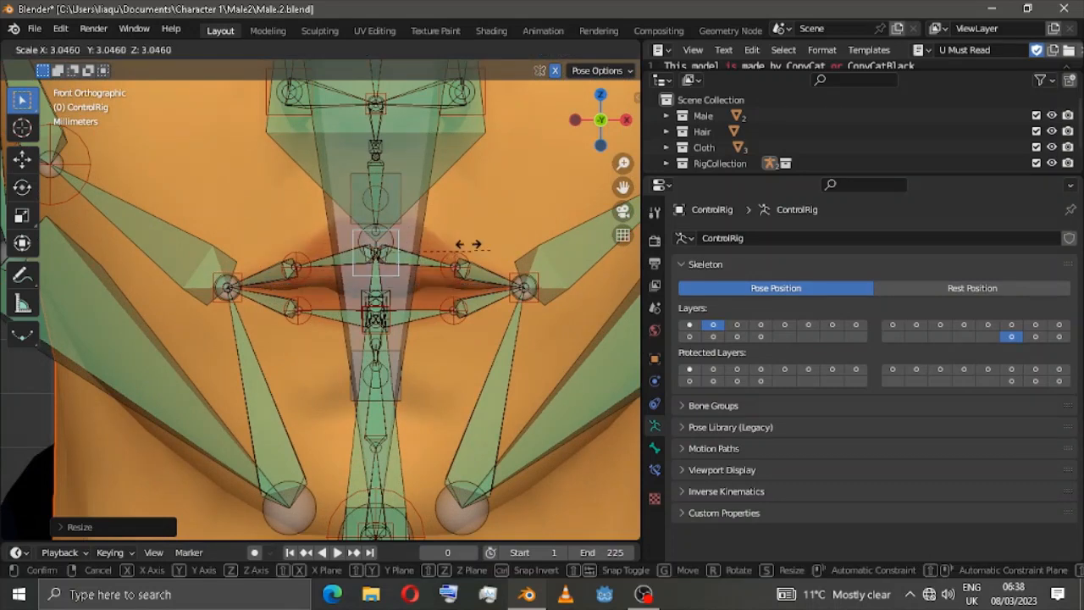
pyautogui.click(477, 244)
pyautogui.hotkey('ctrl', 'z')
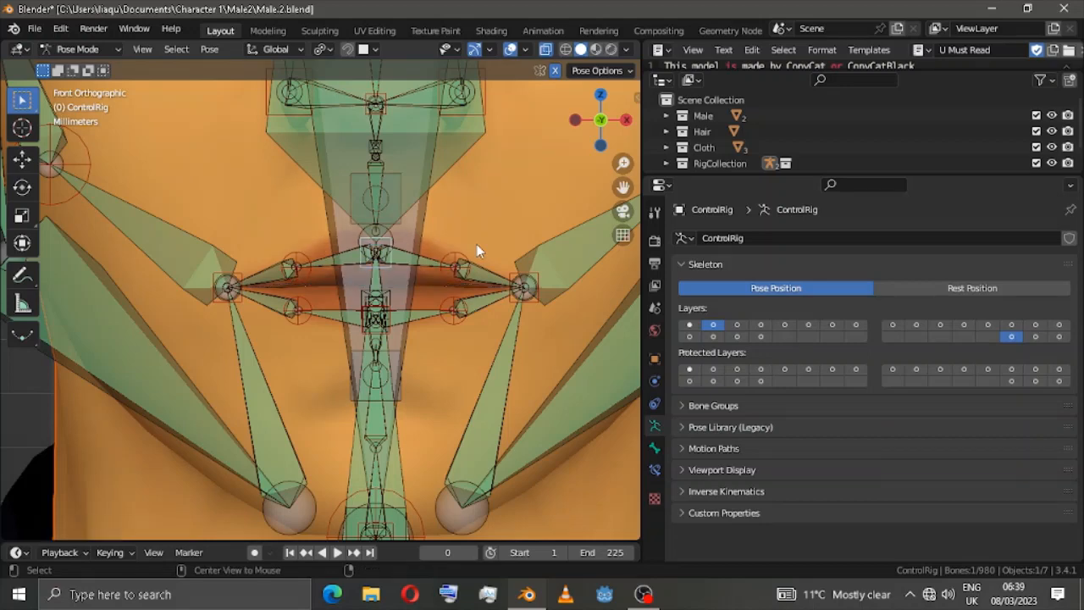
pyautogui.scroll(-4, 477, 246)
pyautogui.scroll(-1, 477, 251)
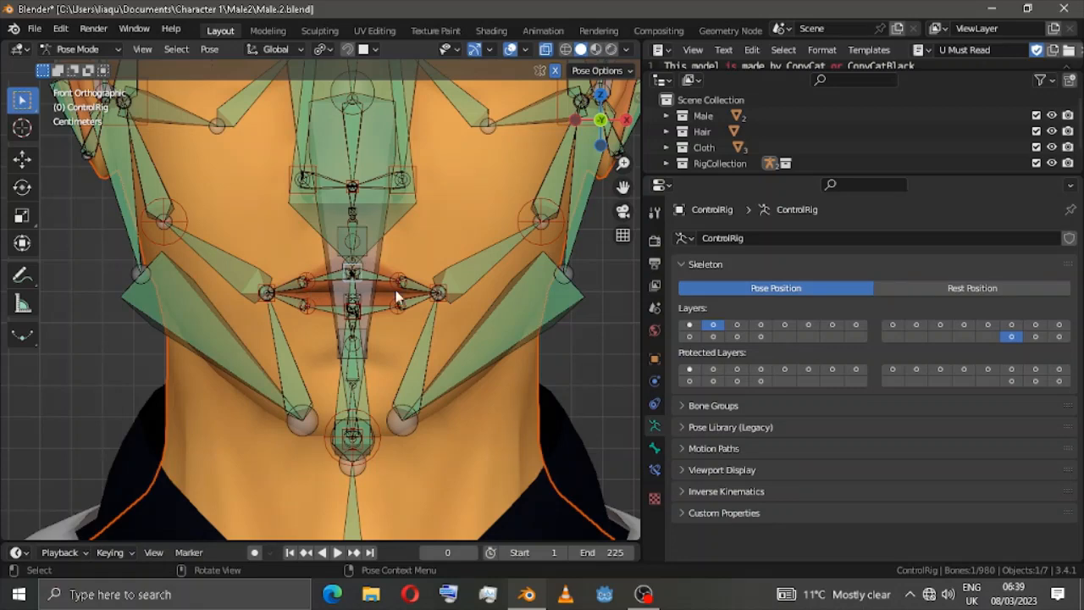
pyautogui.scroll(3, 332, 294)
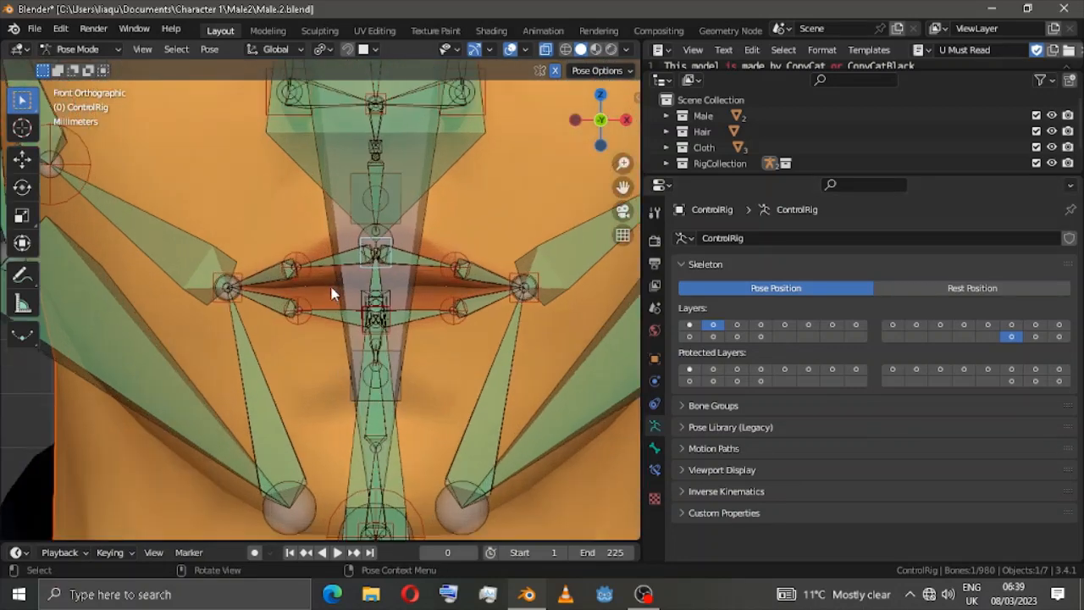
pyautogui.press('s')
pyautogui.rightClick(445, 253)
# Step: Set the armature's viewport display type to B-Bone
pyautogui.click(656, 448)
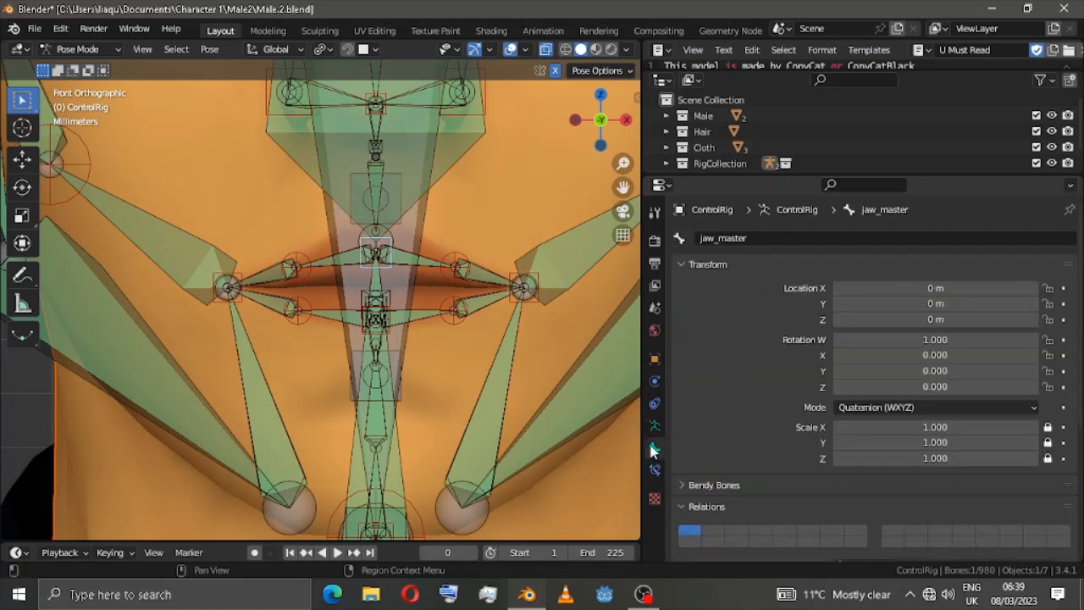
pyautogui.click(654, 429)
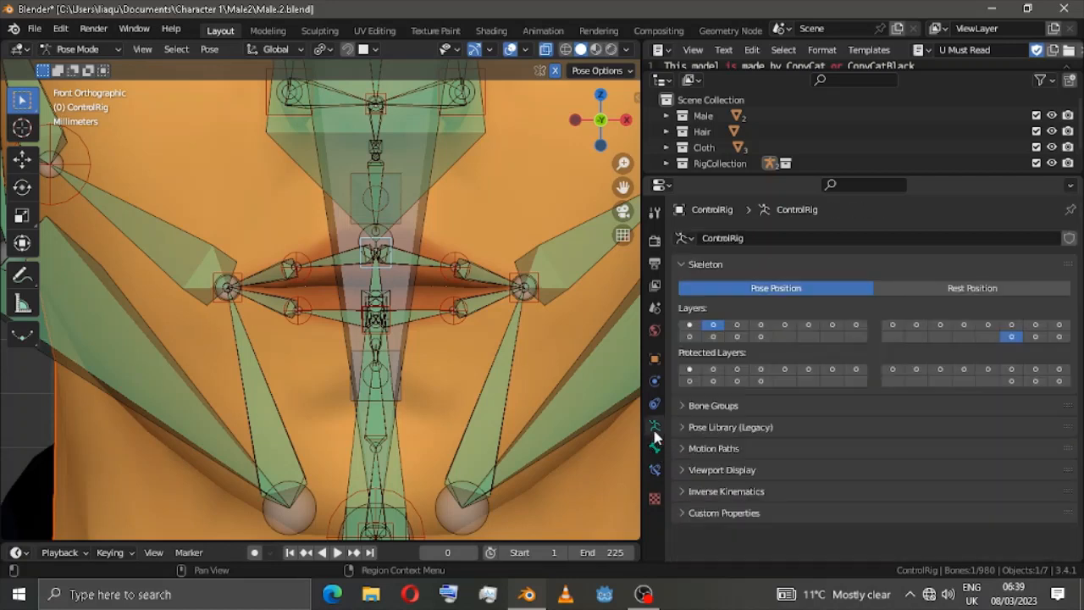
pyautogui.click(686, 472)
pyautogui.click(842, 493)
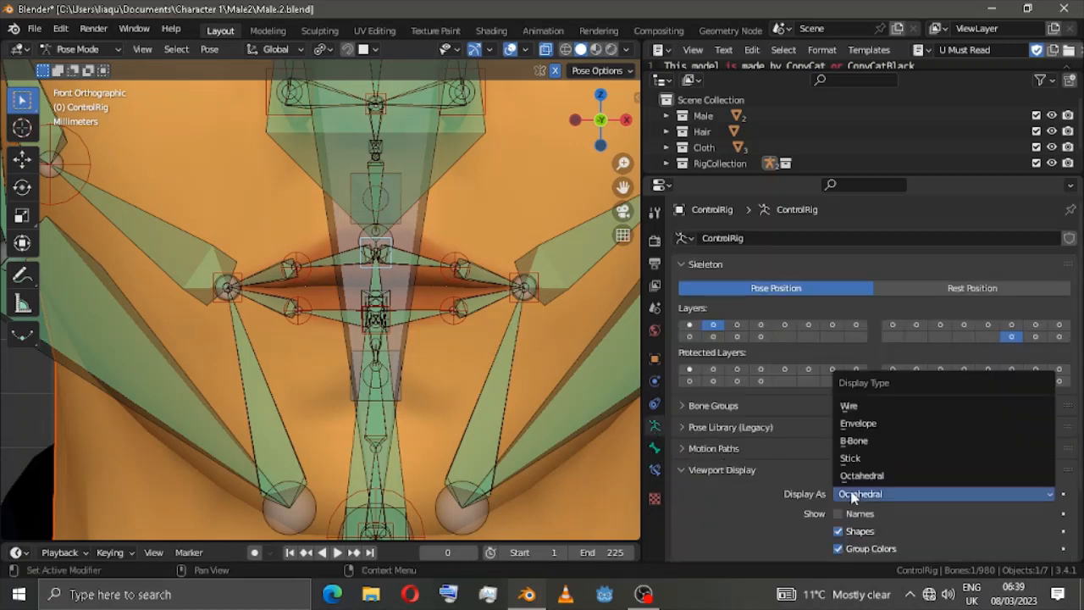
pyautogui.click(877, 442)
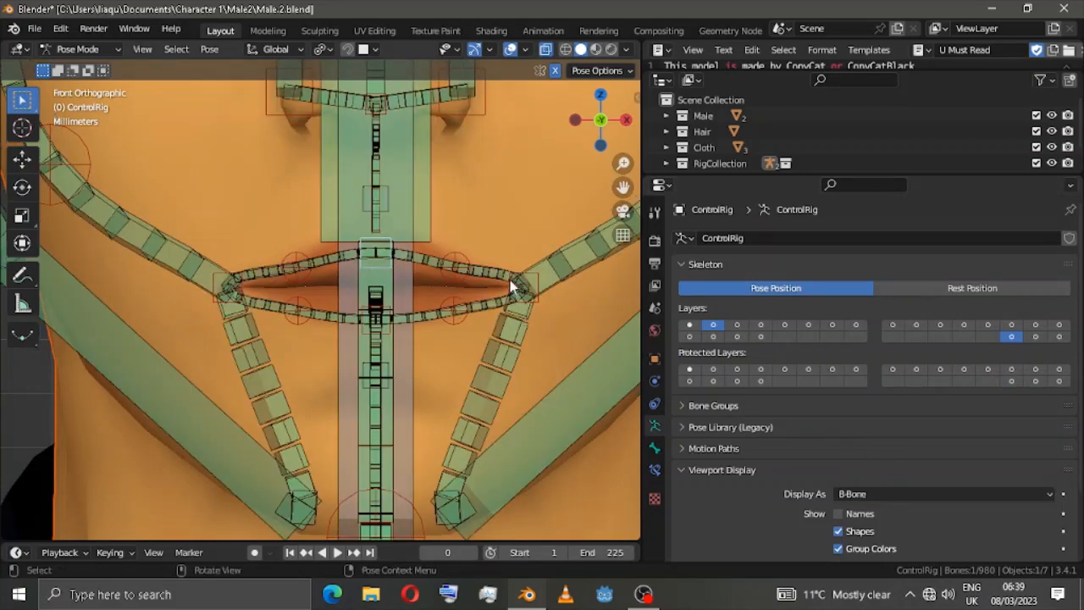
# Step: Shrink the upper lip's centre control to about 0.59 to test how the lip's bendy bones respond
pyautogui.scroll(3, 465, 228)
pyautogui.scroll(2, 465, 223)
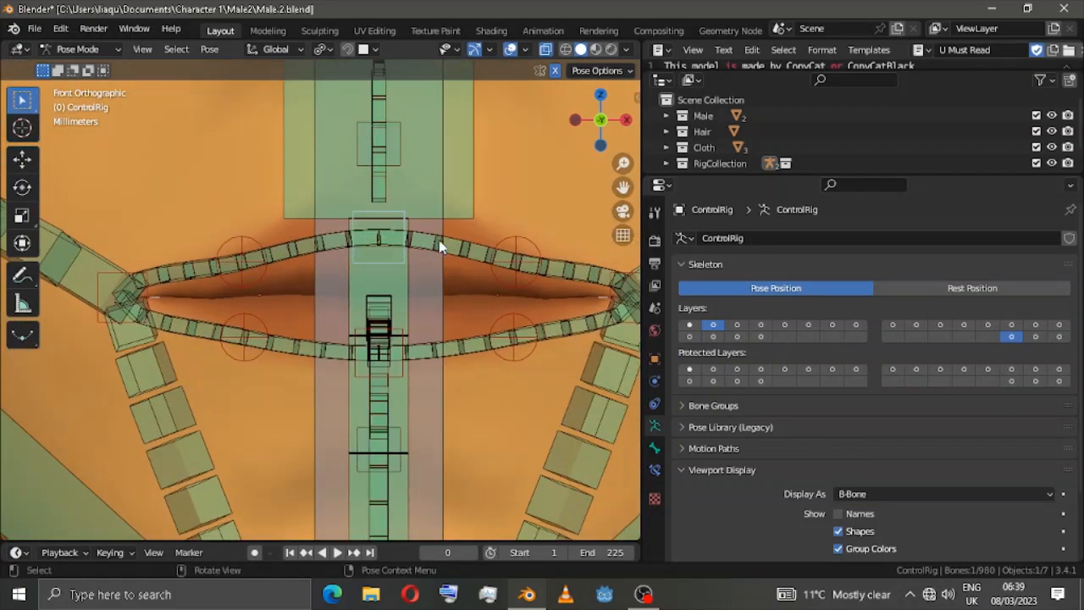
pyautogui.press('s')
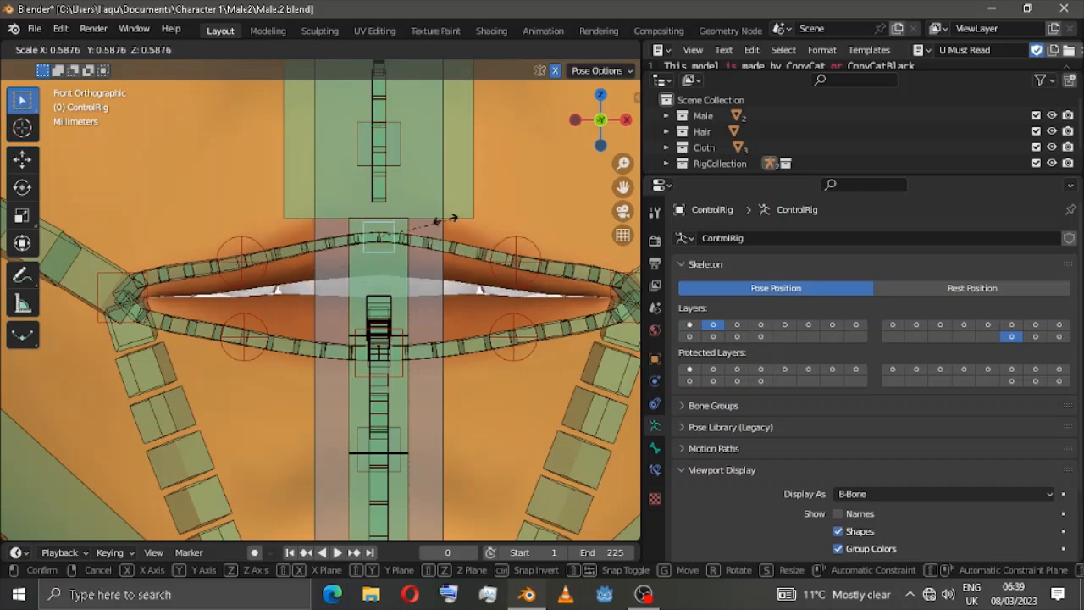
pyautogui.click(439, 222)
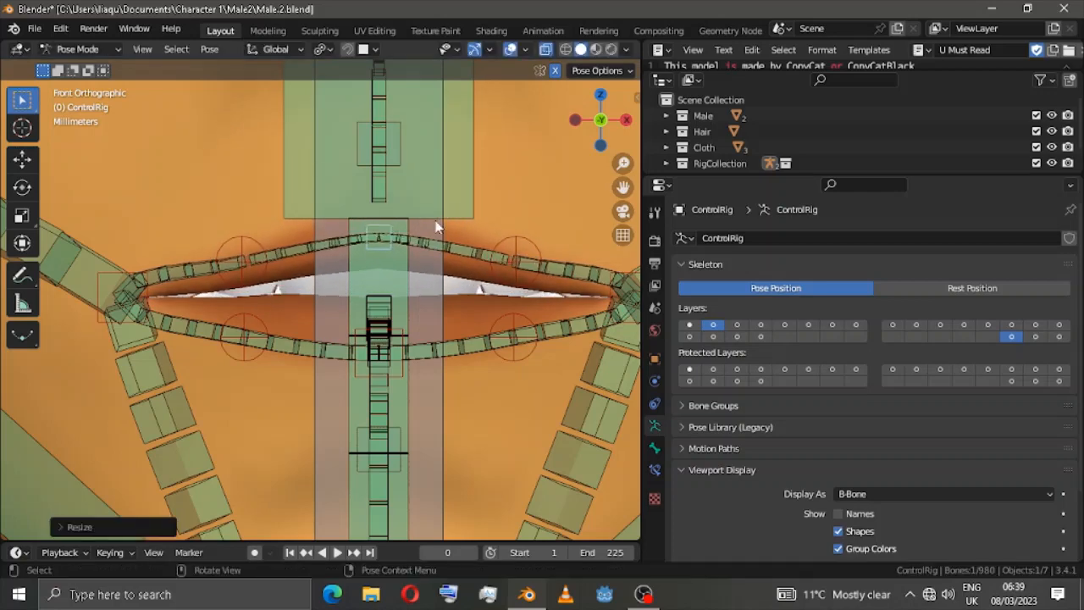
pyautogui.scroll(-6, 503, 242)
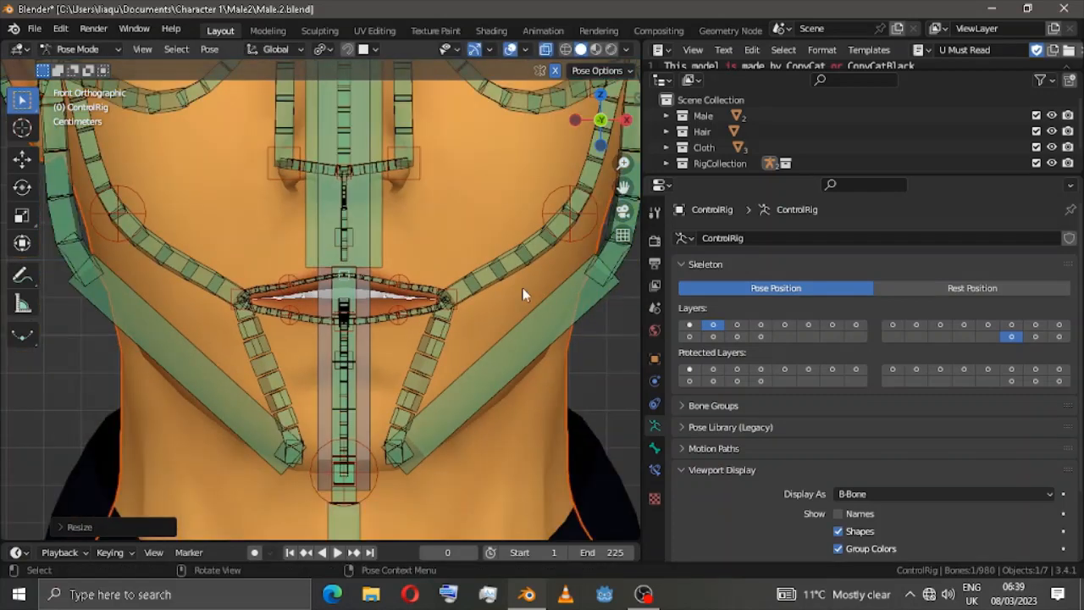
# Step: Examine the deformed mouth and facial bones, and clear the scale of the upper lip's centre control
pyautogui.scroll(4, 106, 246)
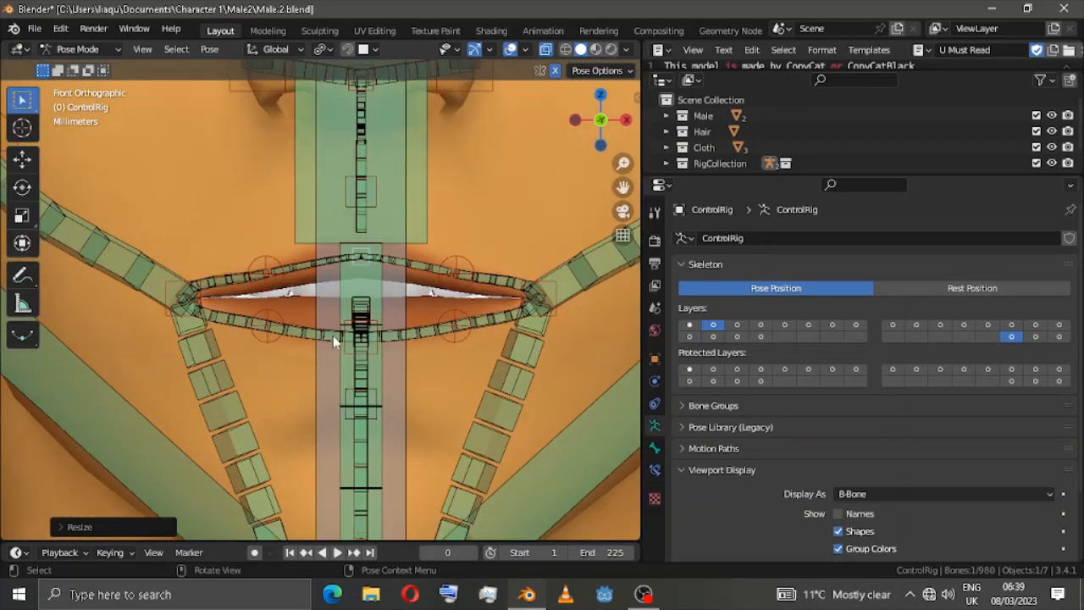
pyautogui.scroll(-5, 333, 259)
pyautogui.moveTo(332, 259); pyautogui.dragTo(368, 255, button='middle')
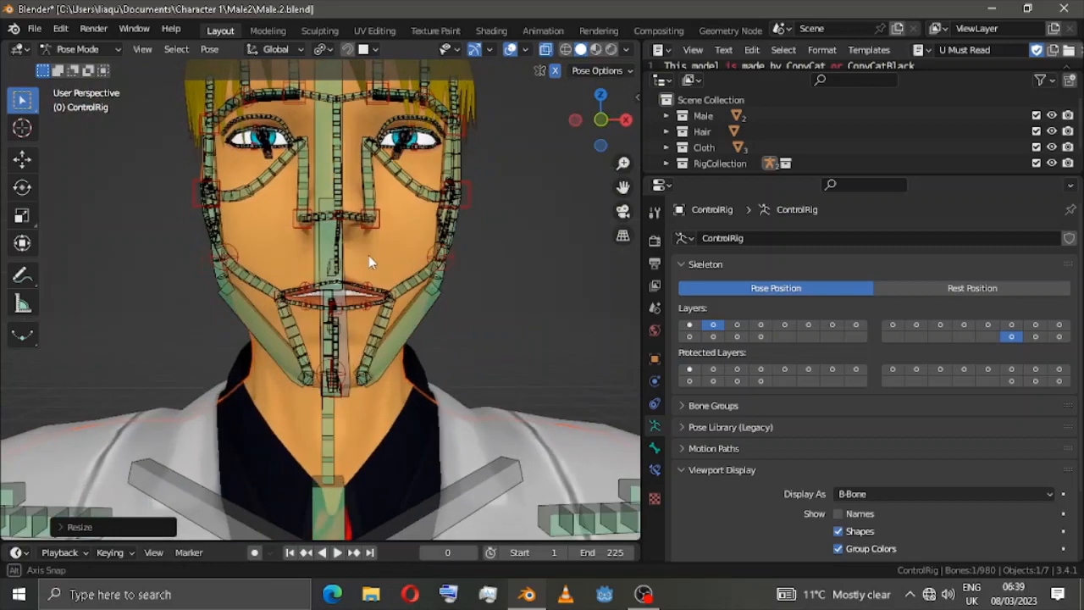
pyautogui.click(603, 118)
pyautogui.scroll(-4, 474, 210)
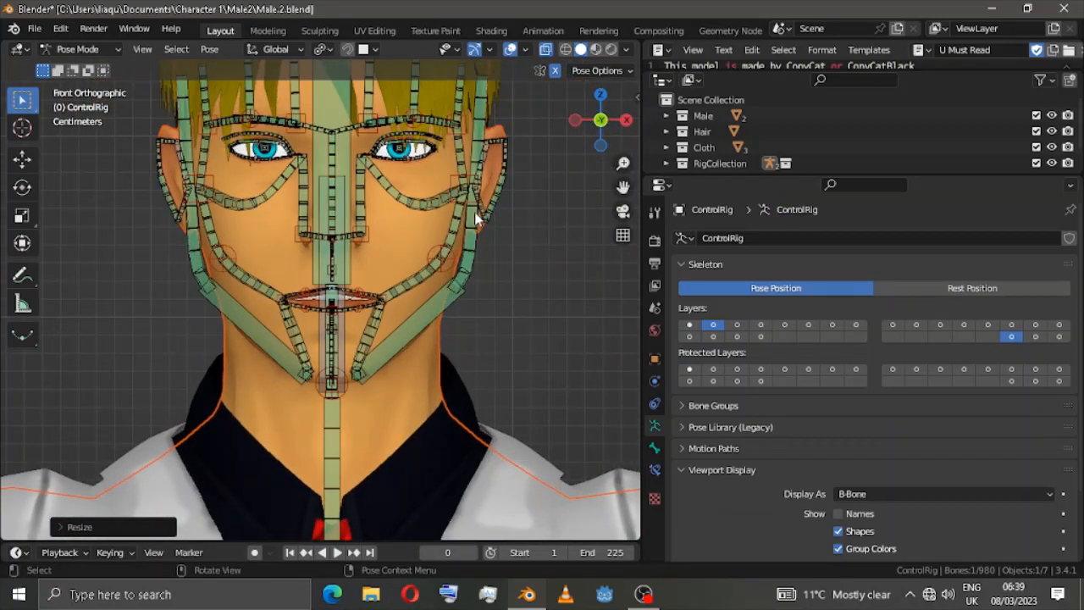
pyautogui.scroll(6, 475, 212)
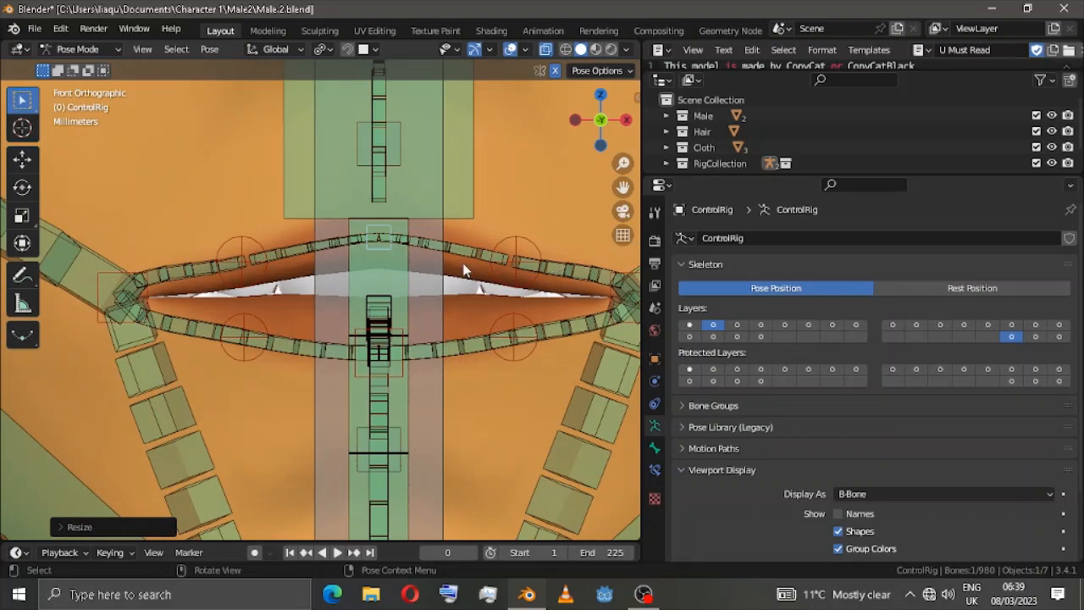
pyautogui.hotkey('alt', 's')
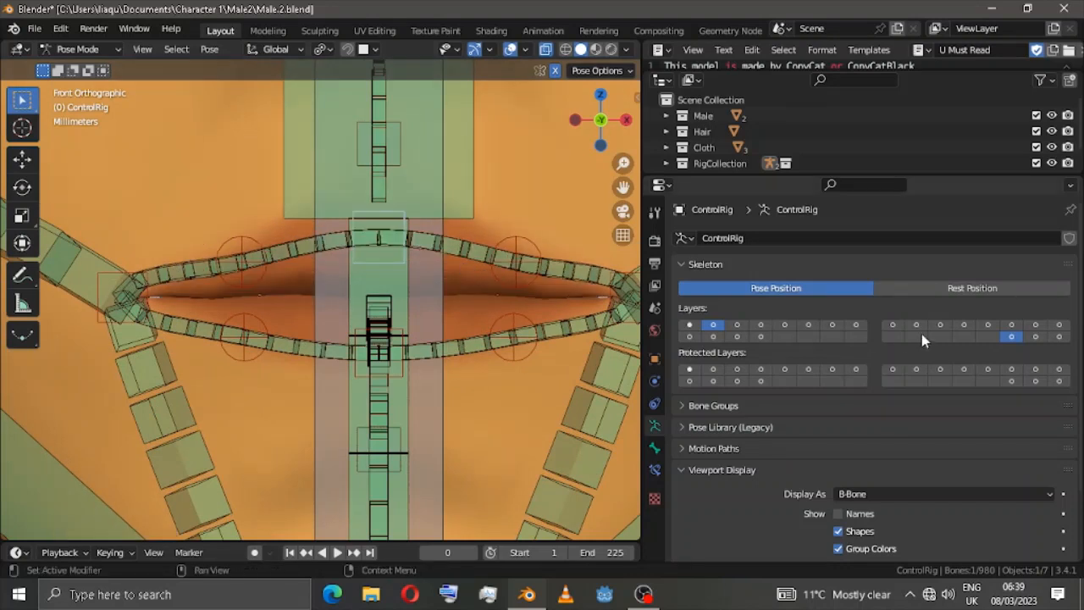
# Step: Show only the original bone layer (layer 32) together with the primary face control layer (layer 2)
pyautogui.click(1059, 337)
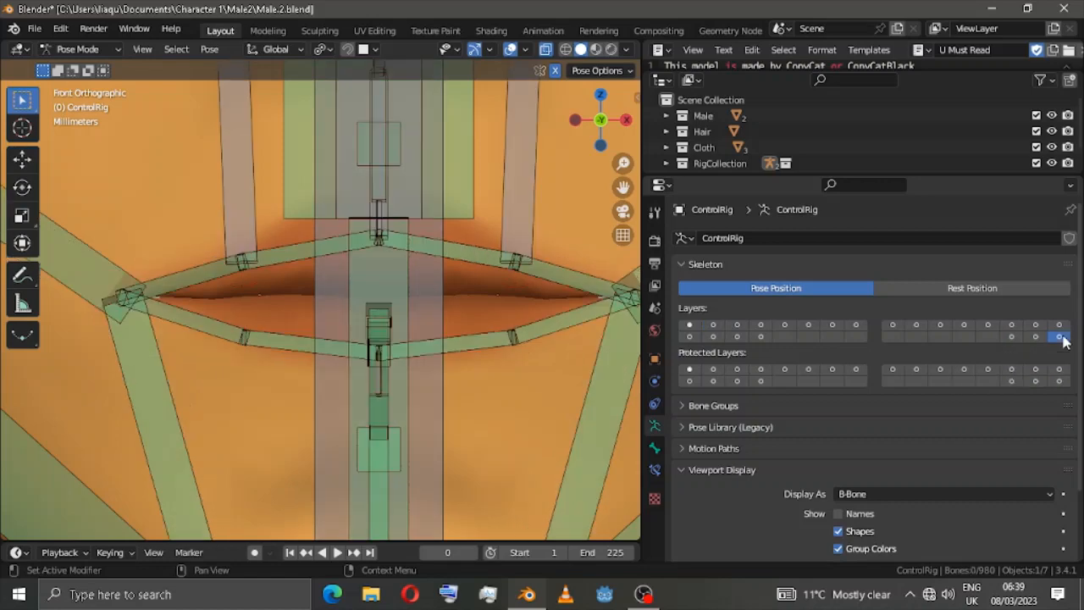
pyautogui.keyDown('shift'); pyautogui.click(714, 325); pyautogui.keyUp('shift')
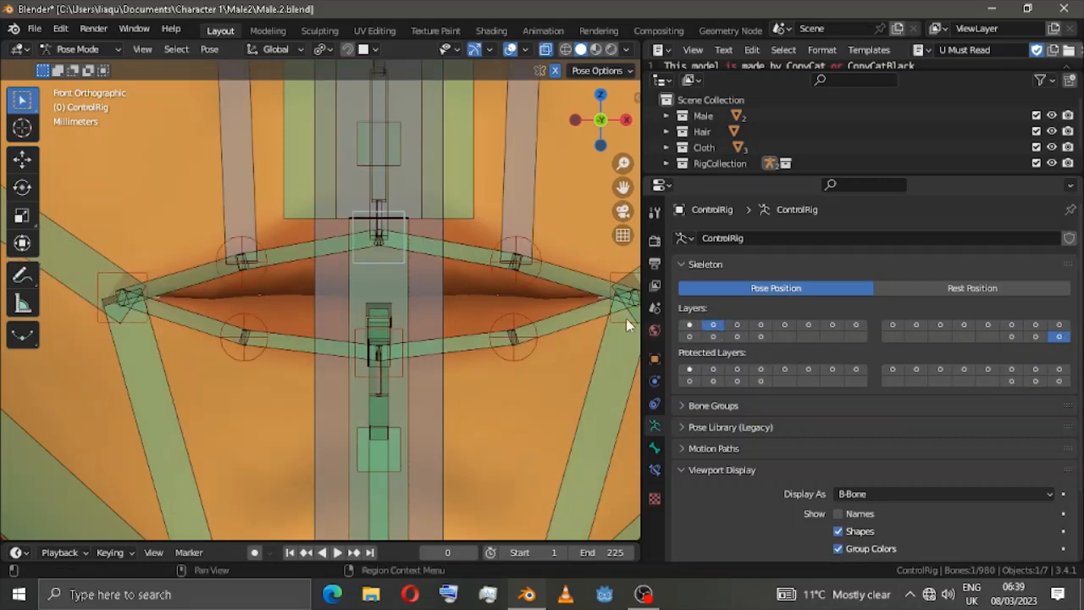
pyautogui.scroll(2, 465, 253)
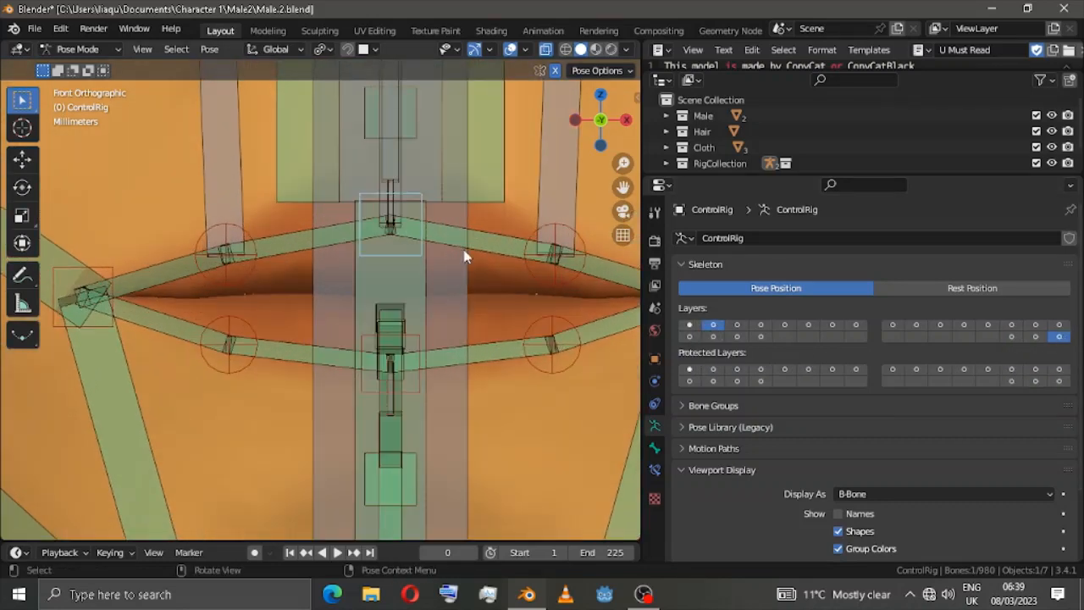
# Step: Parent the ORG-lip.T.L bone to the lip.T control in Edit Mode with Keep Offset
pyautogui.click(506, 252)
pyautogui.moveTo(507, 251); pyautogui.dragTo(196, 187, button='middle')
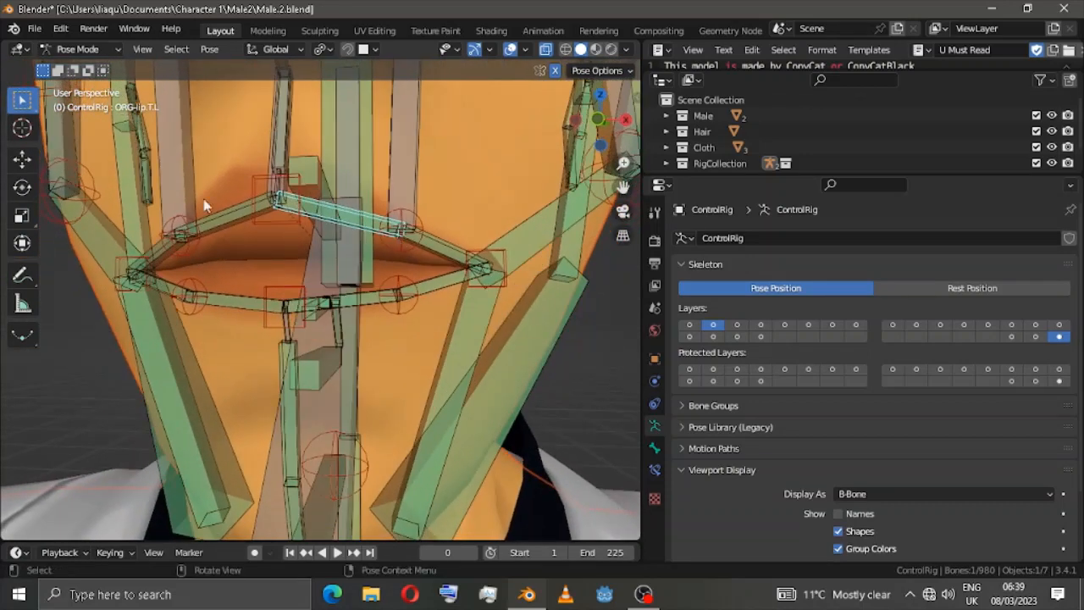
pyautogui.click(254, 178)
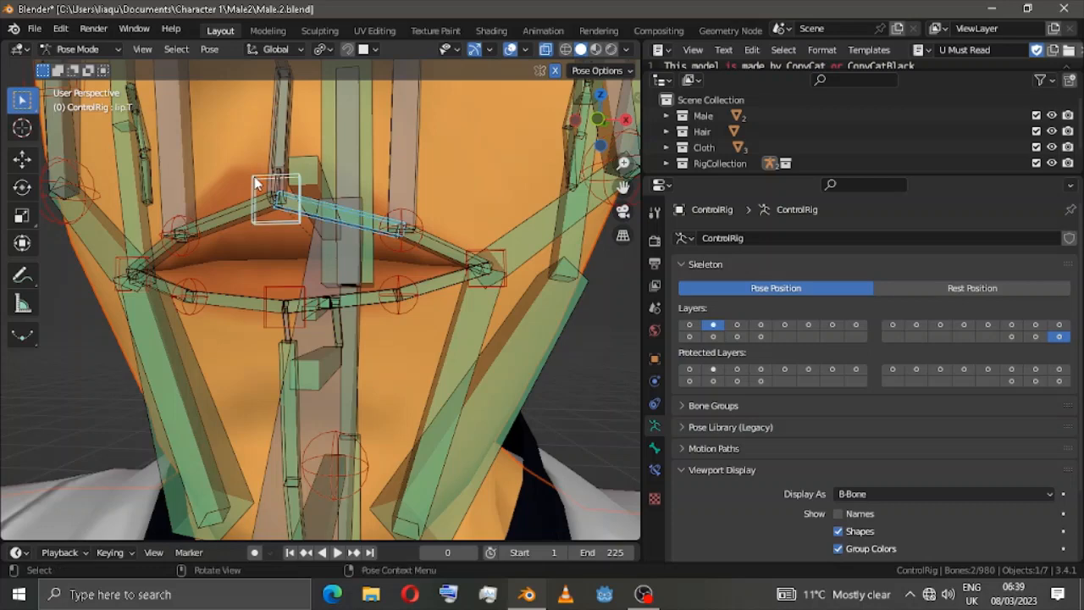
pyautogui.press('Tab')
pyautogui.hotkey('ctrl', 'p')
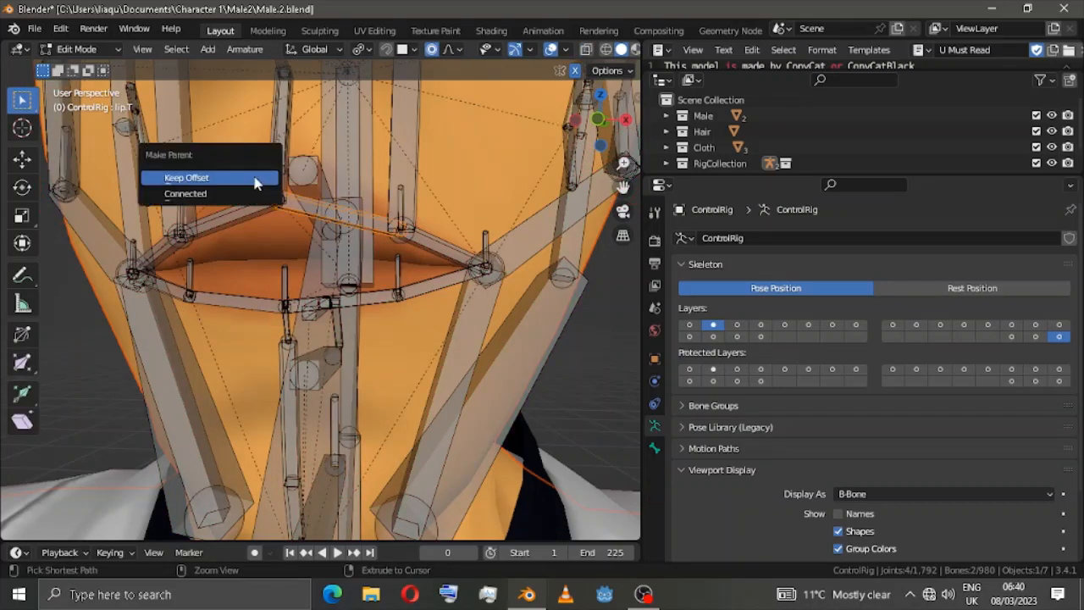
pyautogui.click(254, 176)
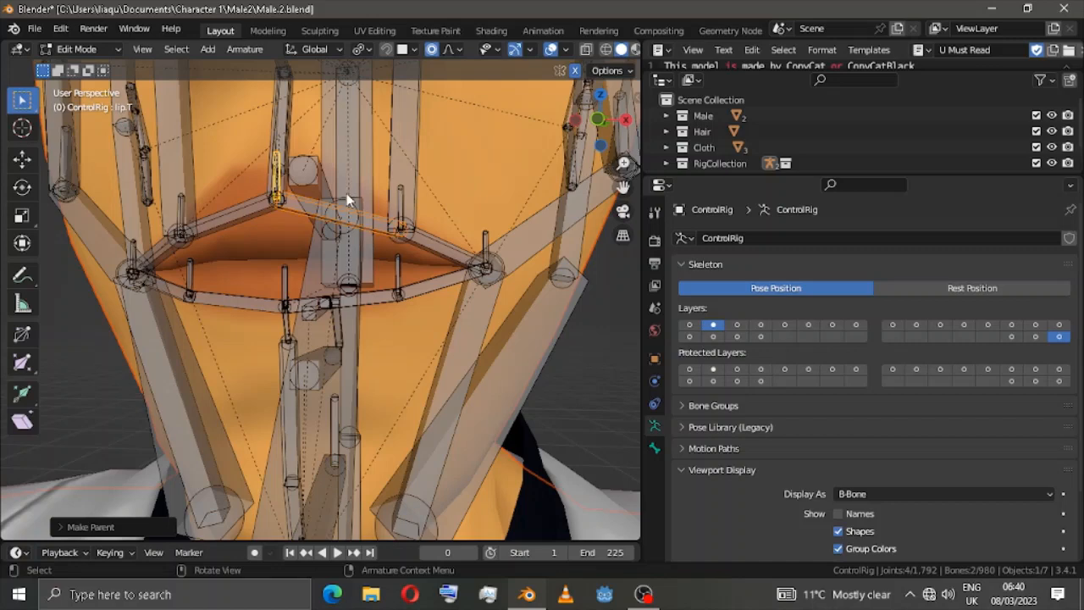
# Step: Parent the ORG-lip.T.L.001 bone to the lip.T.L.001 control in Edit Mode with Keep Offset
pyautogui.press('Tab')
pyautogui.click(439, 254)
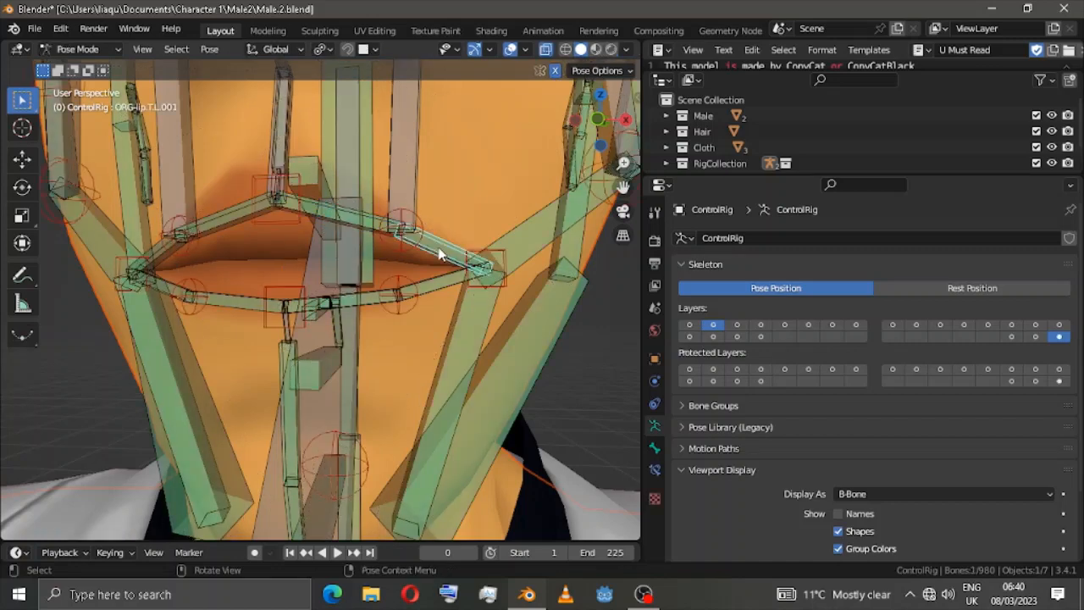
pyautogui.keyDown('shift'); pyautogui.click(400, 220); pyautogui.keyUp('shift')
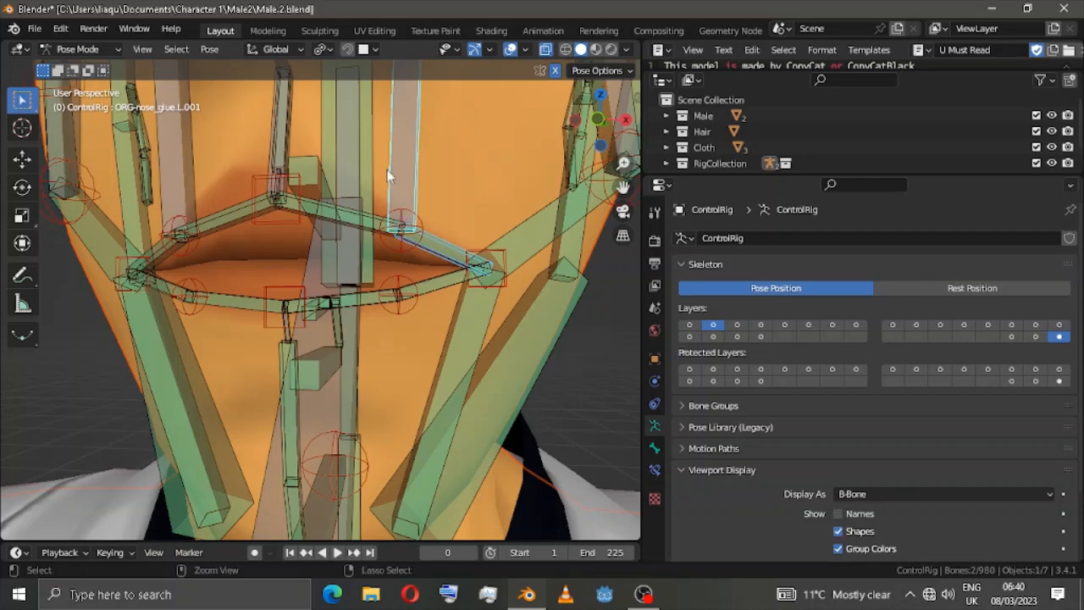
pyautogui.hotkey('ctrl', 'z')
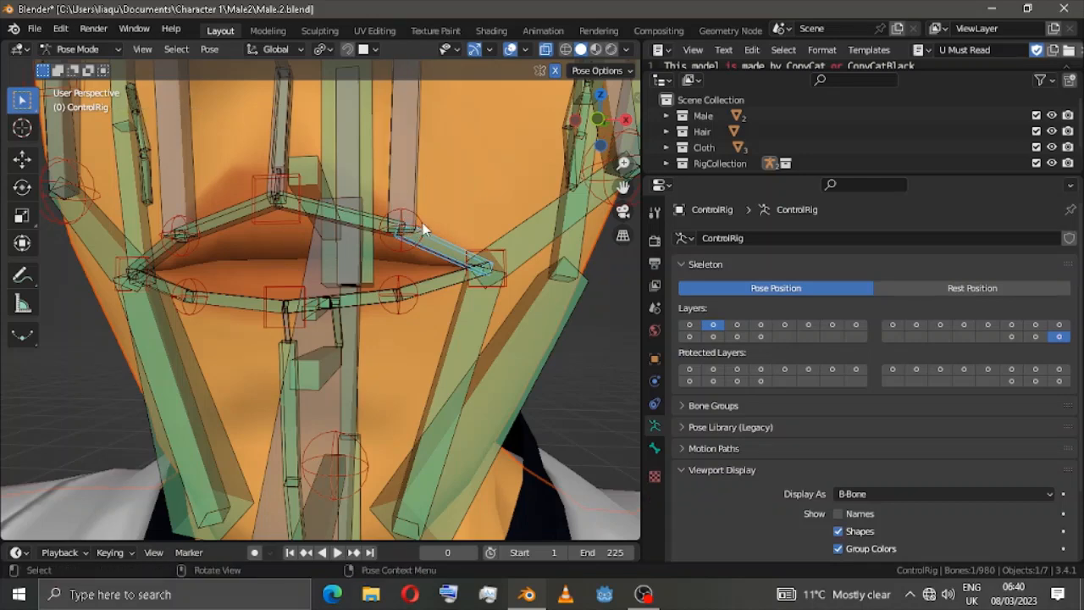
pyautogui.moveTo(423, 222); pyautogui.dragTo(435, 219, button='middle')
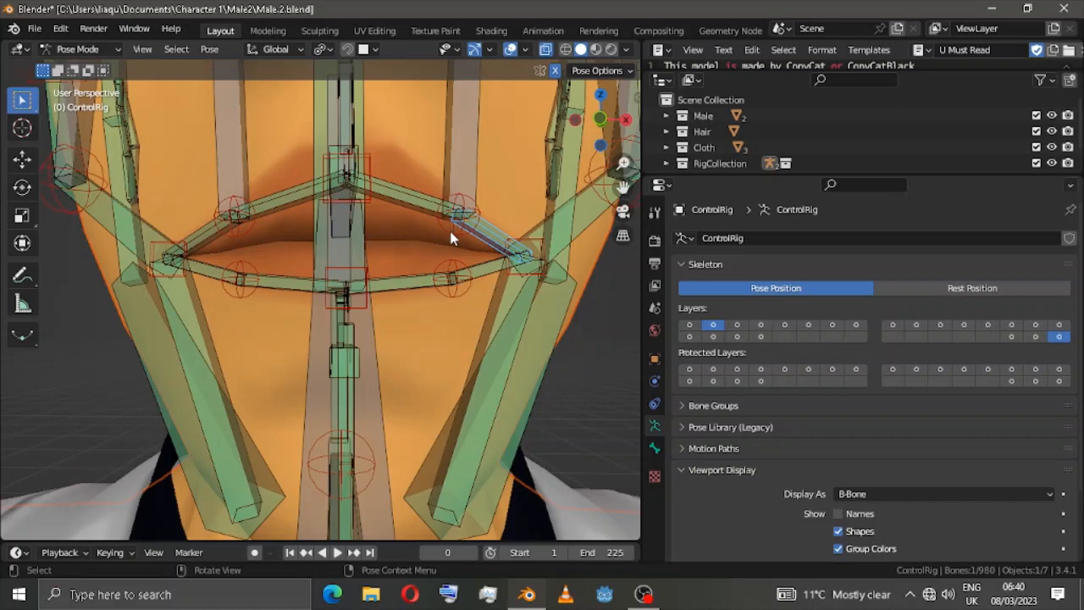
pyautogui.keyDown('shift'); pyautogui.click(451, 238); pyautogui.keyUp('shift')
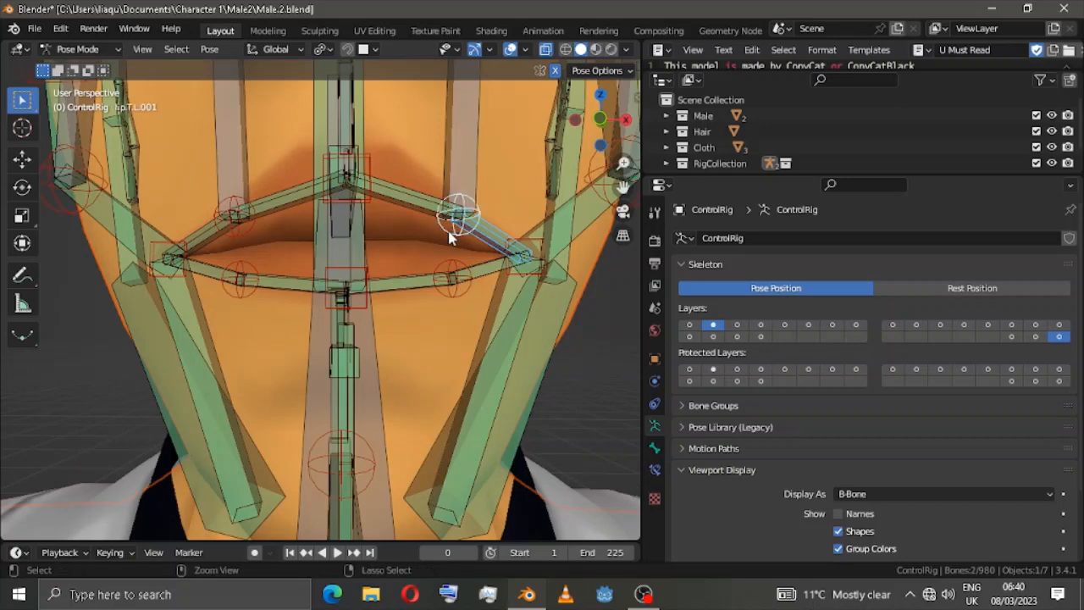
pyautogui.press('Tab')
pyautogui.hotkey('ctrl', 'p')
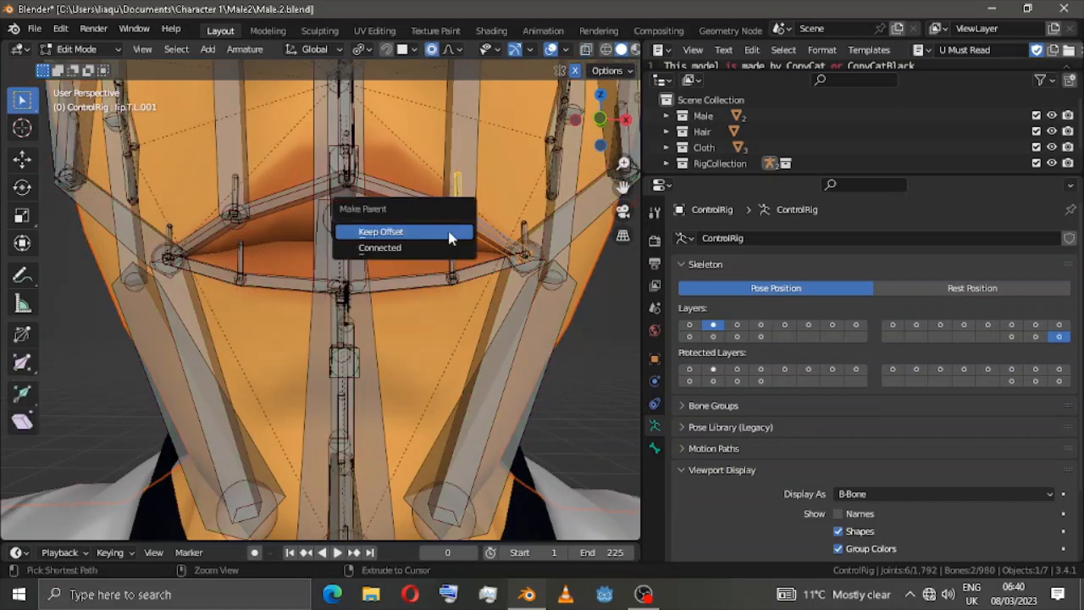
pyautogui.click(407, 238)
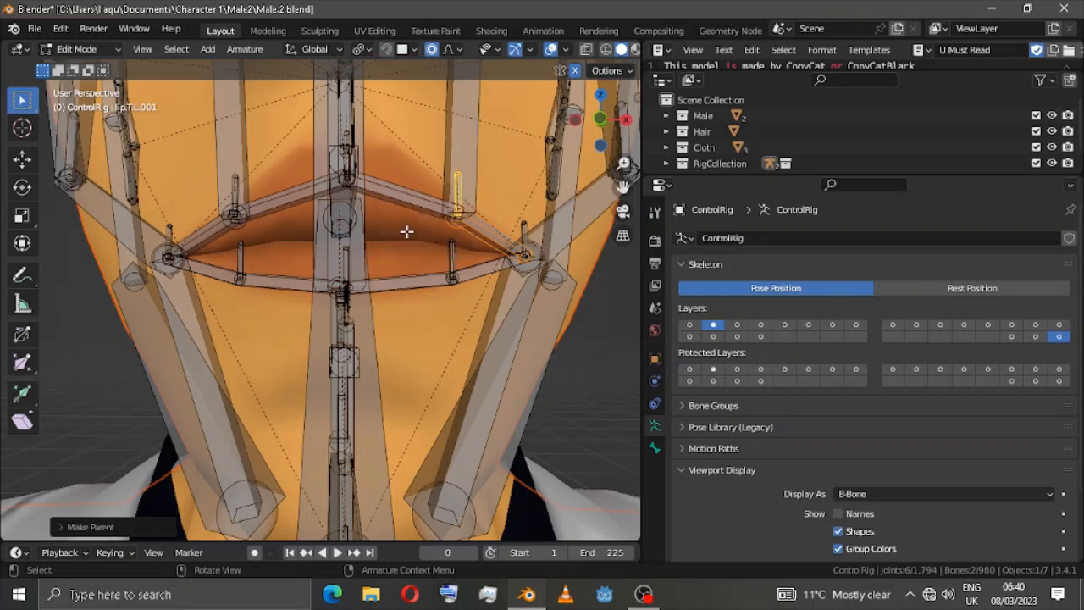
# Step: Parent the ORG-lip.B.L.001 bone to the lip.B.L.001 control with Keep Offset
pyautogui.click(481, 271)
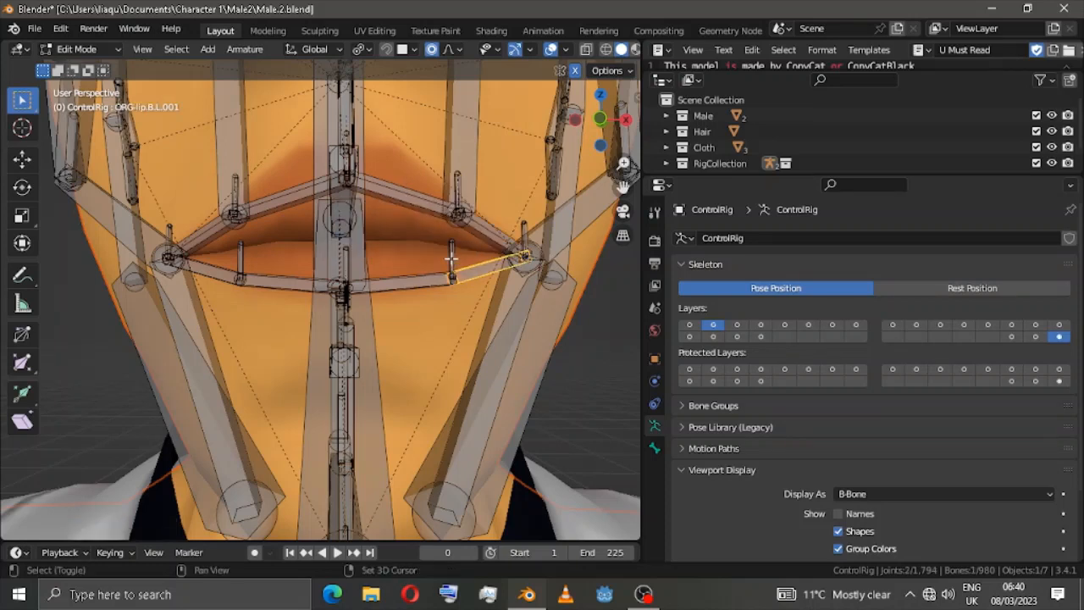
pyautogui.keyDown('shift'); pyautogui.click(451, 259); pyautogui.keyUp('shift')
pyautogui.hotkey('ctrl', 'p')
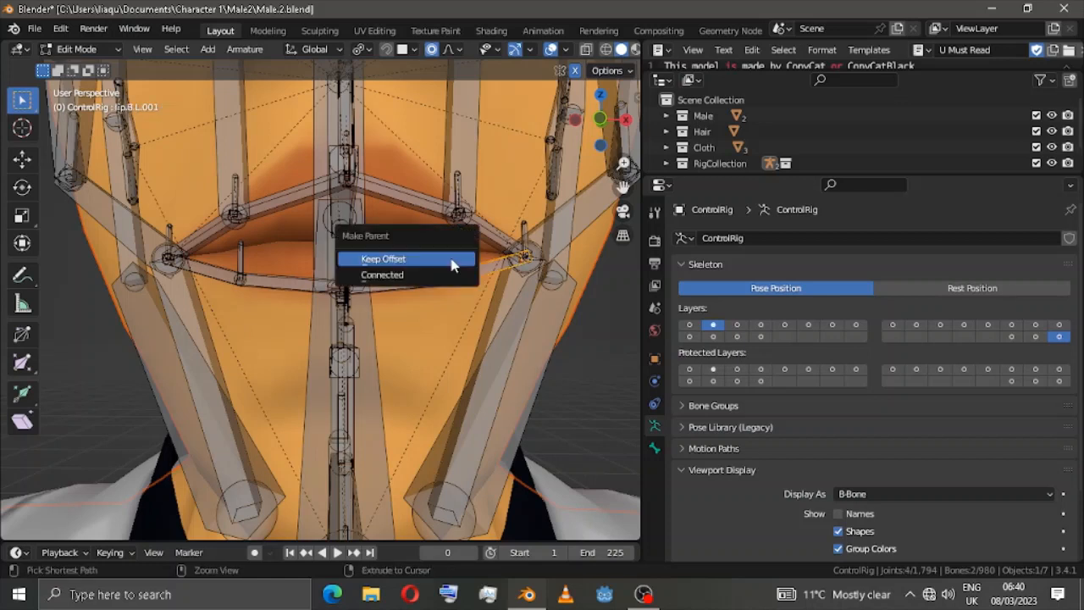
pyautogui.click(452, 266)
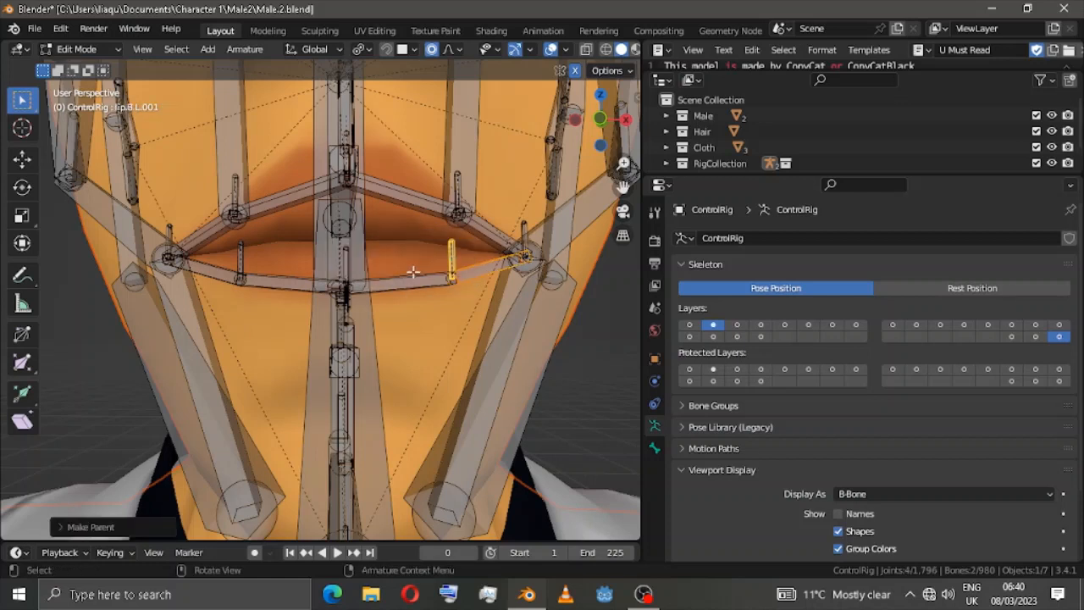
# Step: Parent the ORG-lip.B.L bone to the lower lip's centre control lip.B with Keep Offset
pyautogui.click(416, 281)
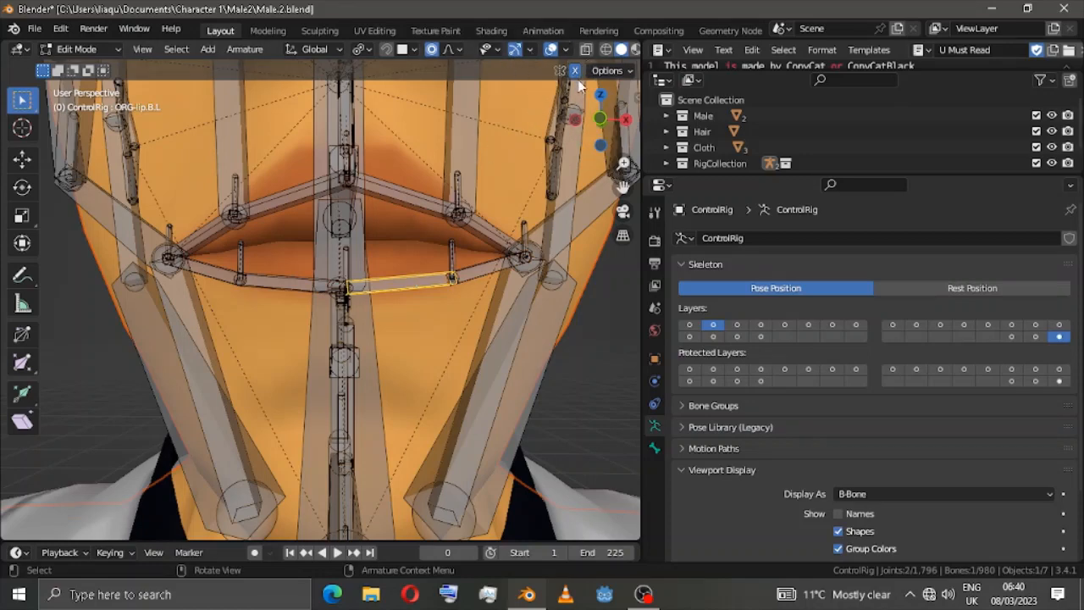
pyautogui.moveTo(427, 201); pyautogui.dragTo(367, 211, button='middle')
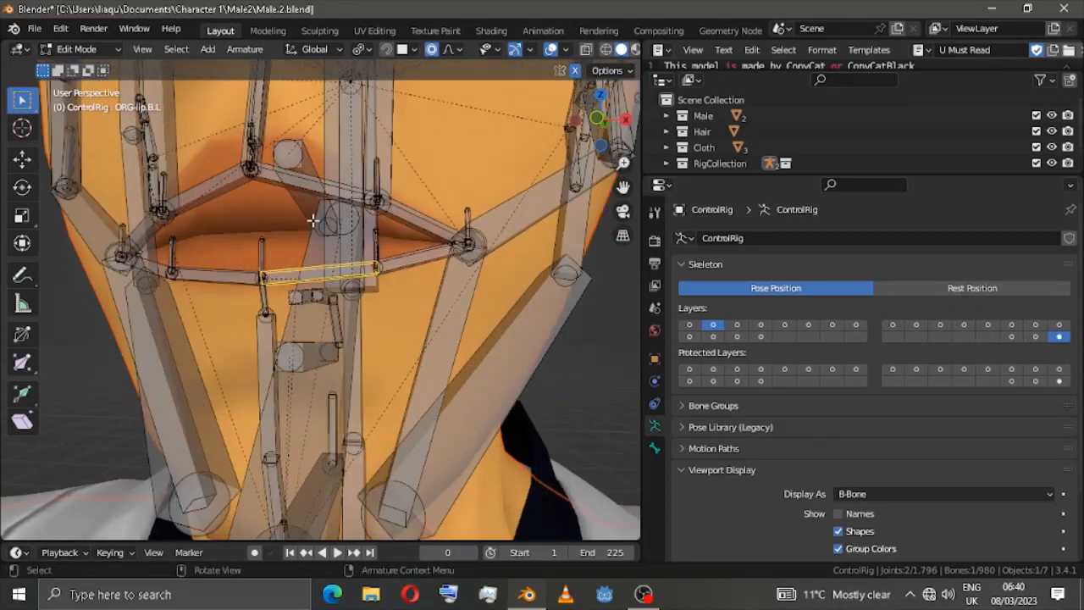
pyautogui.keyDown('shift'); pyautogui.click(264, 253); pyautogui.keyUp('shift')
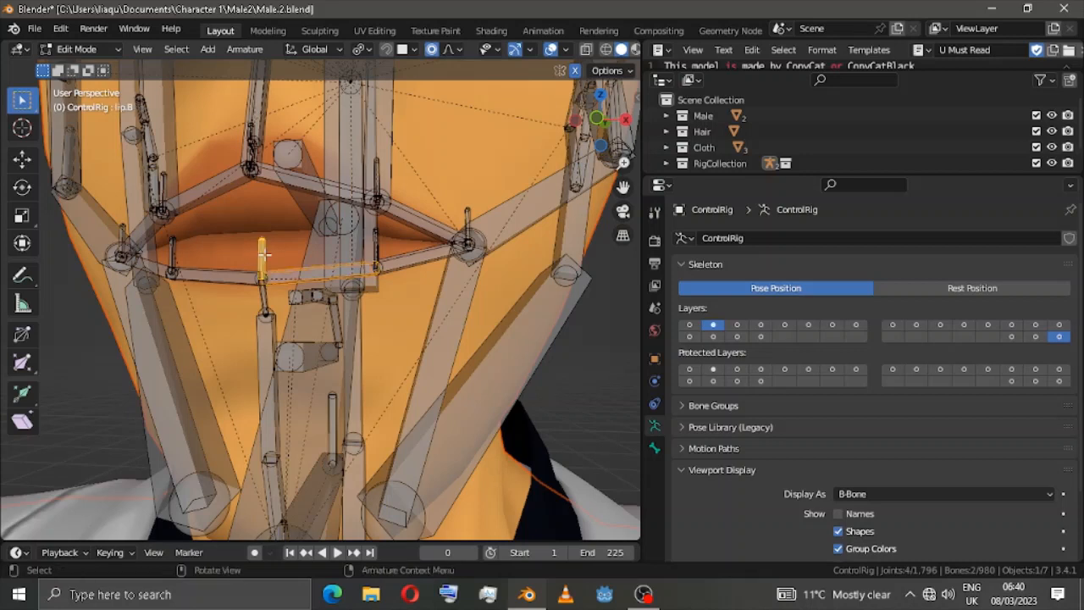
pyautogui.hotkey('ctrl', 'p')
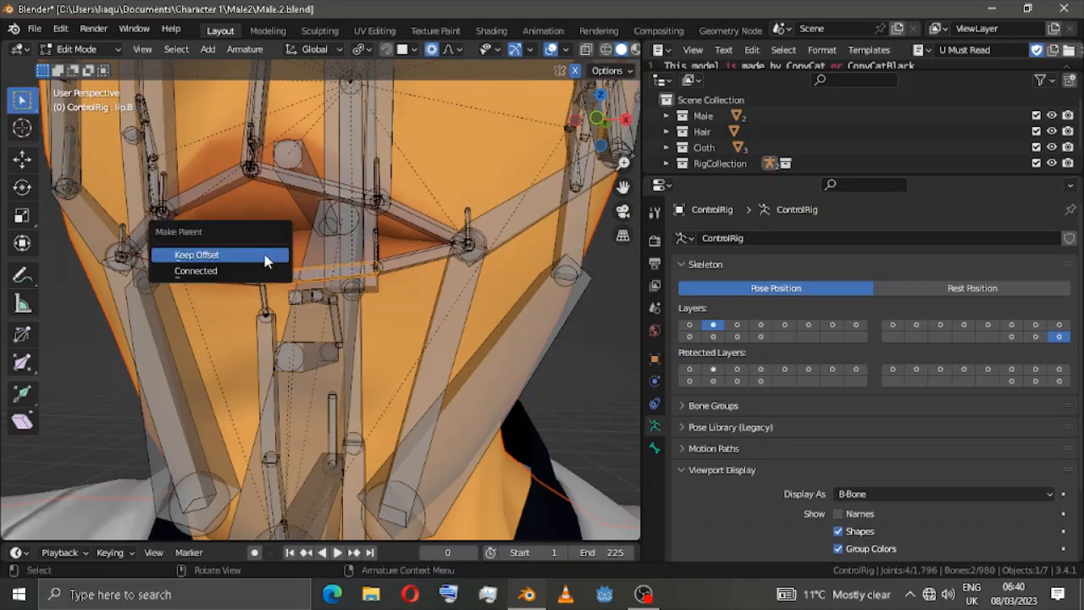
pyautogui.click(266, 255)
# Step: Return the rig to Pose Mode with the mouth shown in the front orthographic view
pyautogui.scroll(-9, 263, 254)
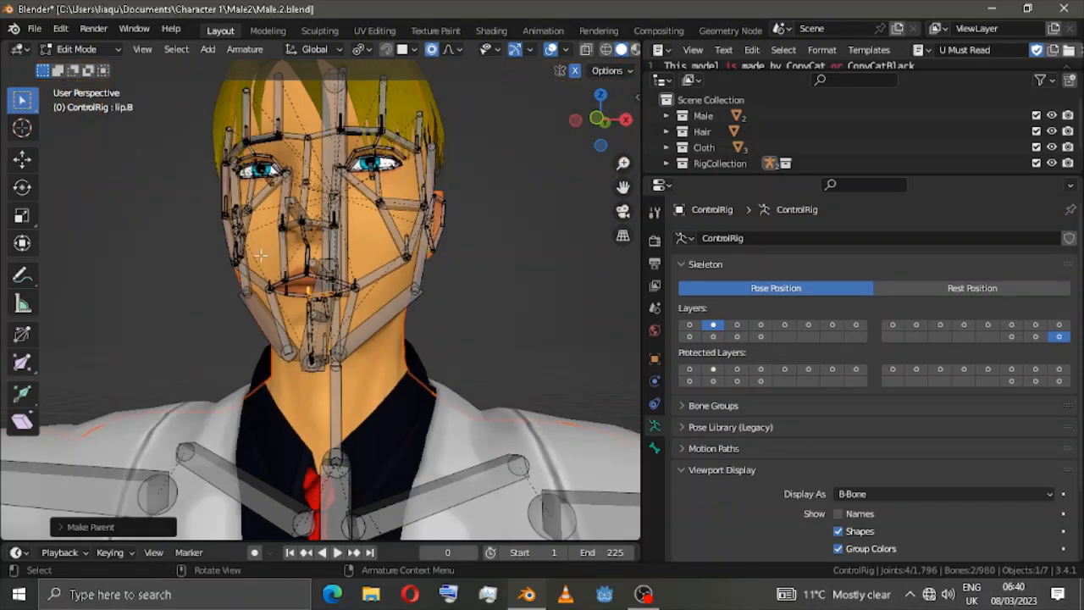
pyautogui.moveTo(280, 325); pyautogui.dragTo(330, 281, button='middle')
pyautogui.scroll(3, 331, 281)
pyautogui.scroll(-3, 334, 275)
pyautogui.click(596, 124)
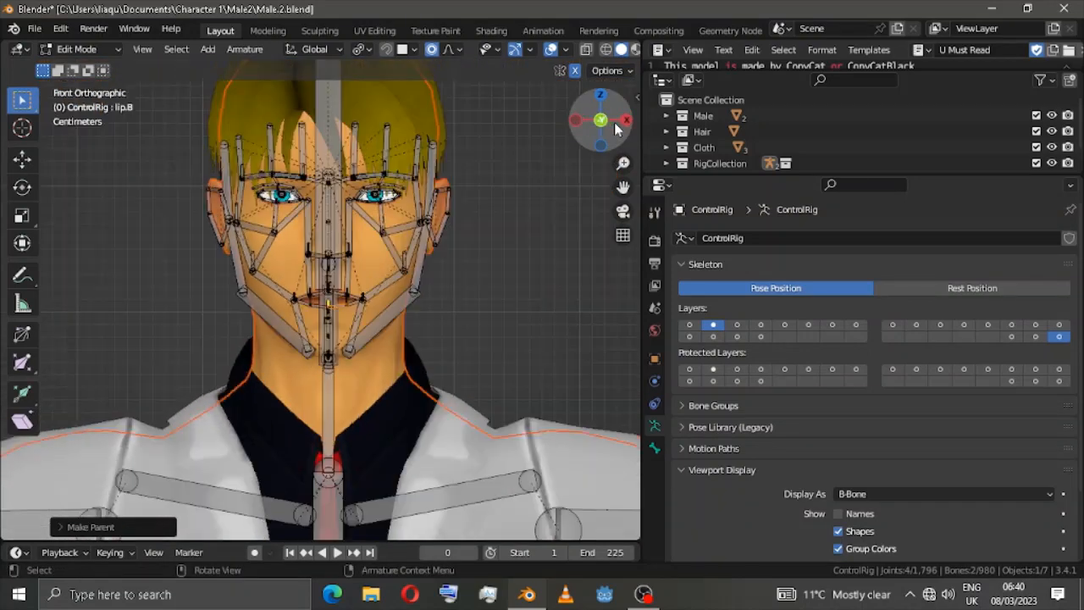
pyautogui.scroll(3, 174, 221)
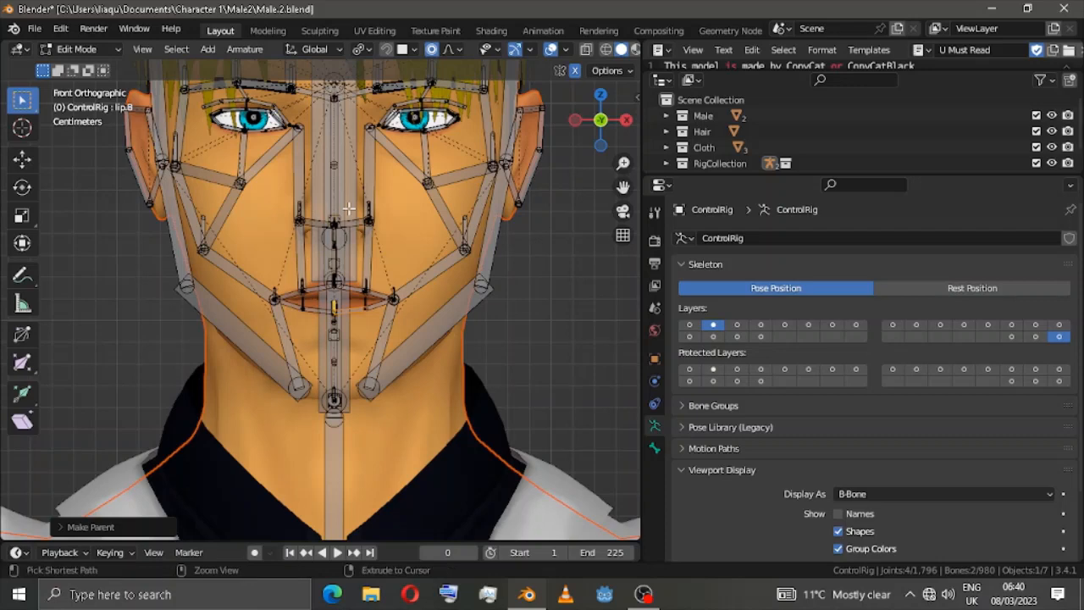
pyautogui.hotkey('ctrl', 'Tab')
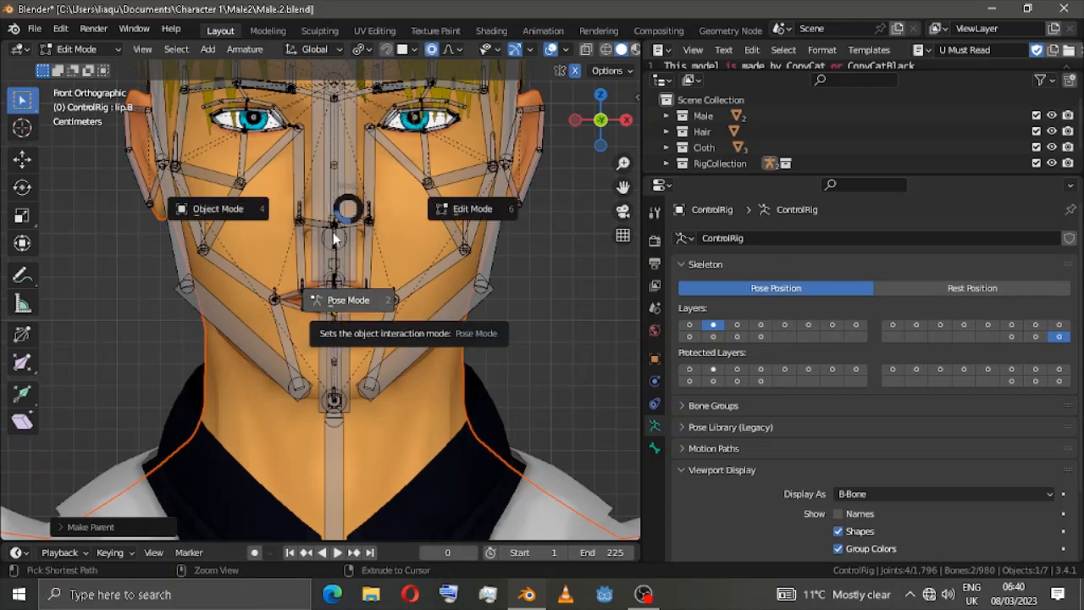
pyautogui.click(345, 244)
pyautogui.scroll(7, 346, 246)
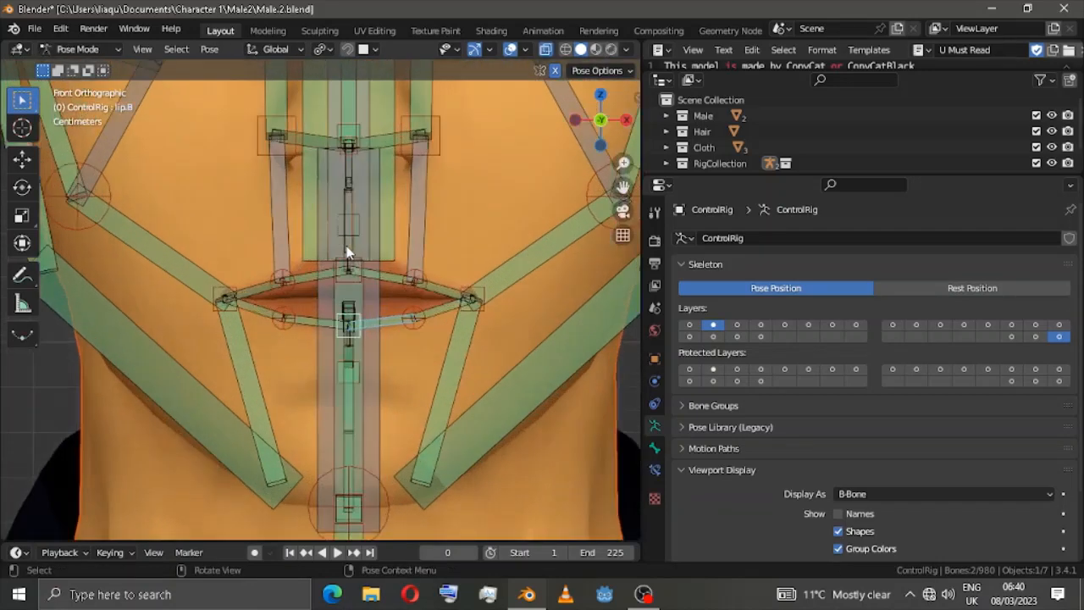
# Step: Test-scale the upper lip's centre control lip.T to check how the lip deforms, and cancel the scaling
pyautogui.click(389, 268)
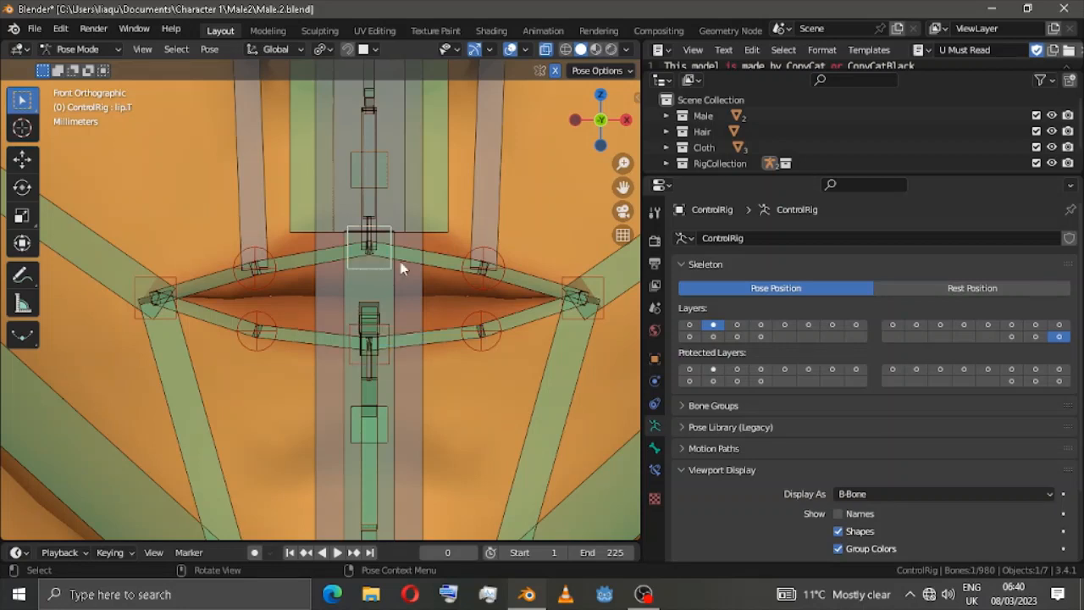
pyautogui.press('s')
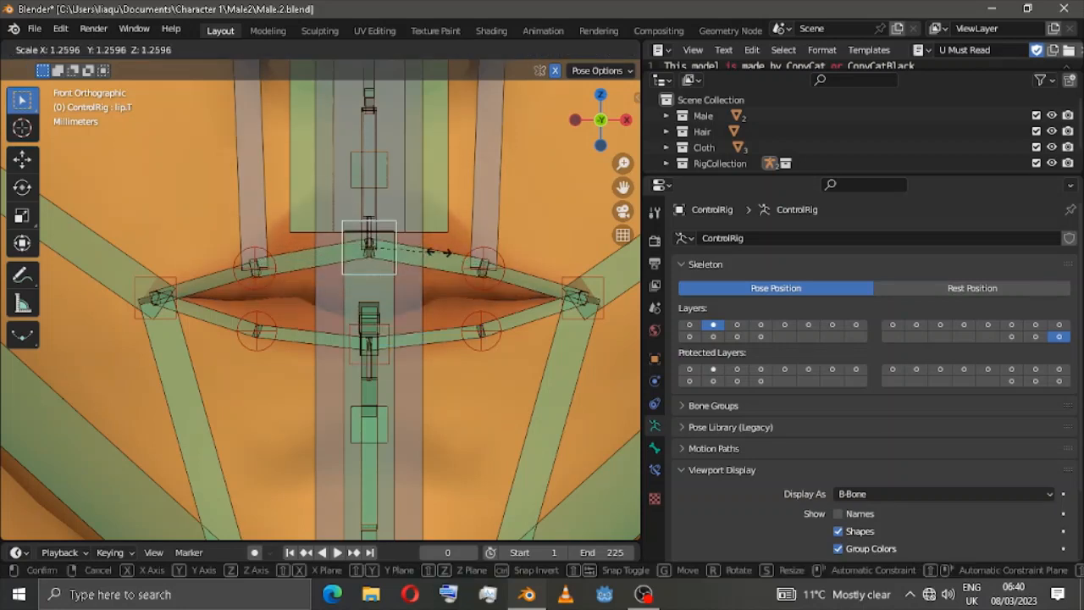
pyautogui.rightClick(551, 290)
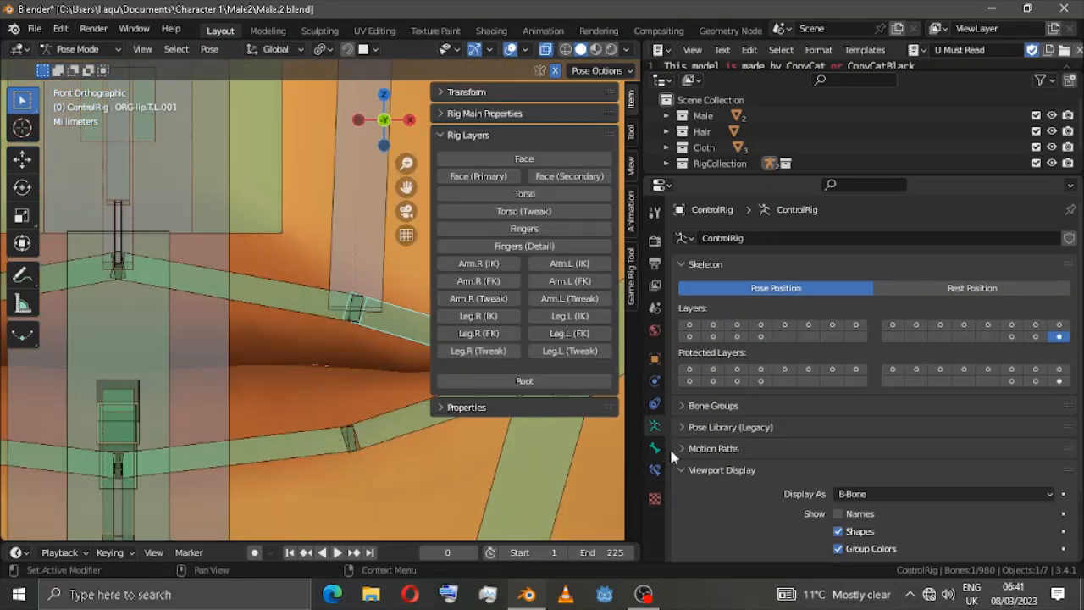
# Step: Check the Stretch To constraint on ORG-lip.T.L.001 and remove the Copy Location constraint from ORG-lip.T.L
pyautogui.click(655, 470)
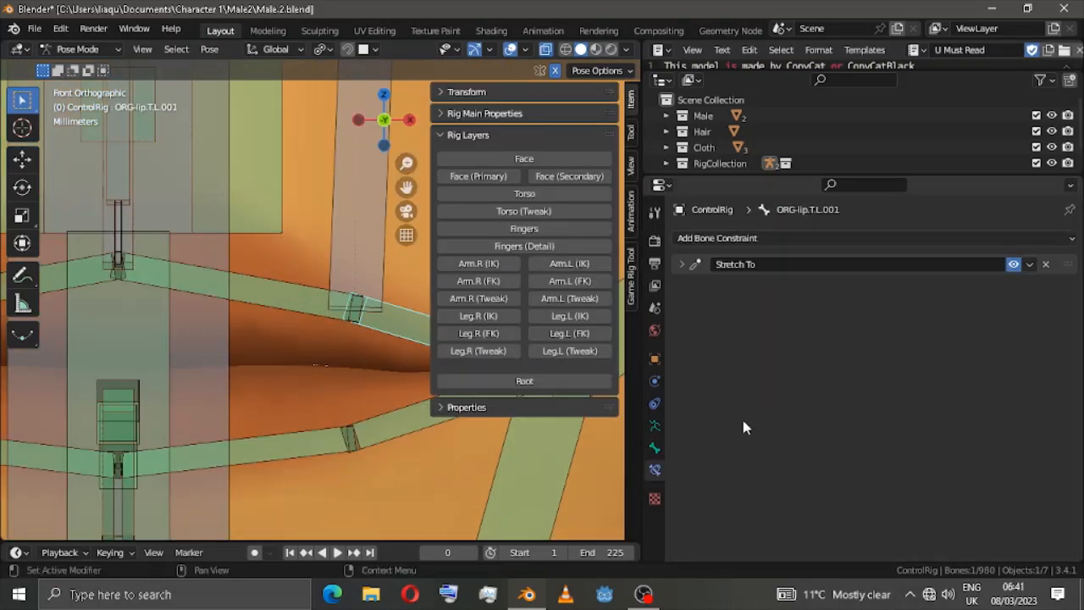
pyautogui.click(682, 264)
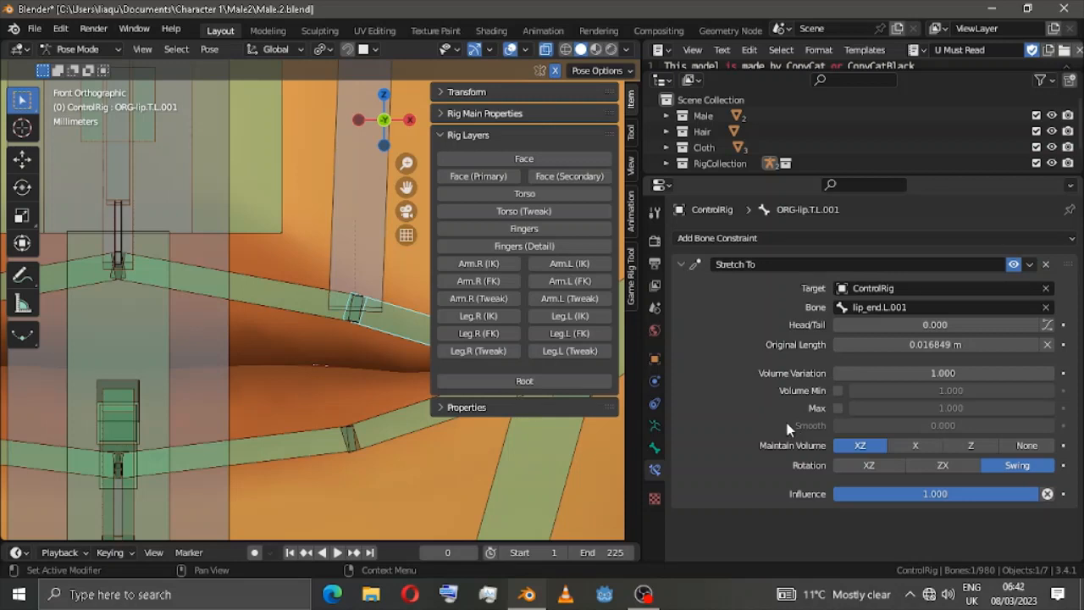
pyautogui.click(286, 300)
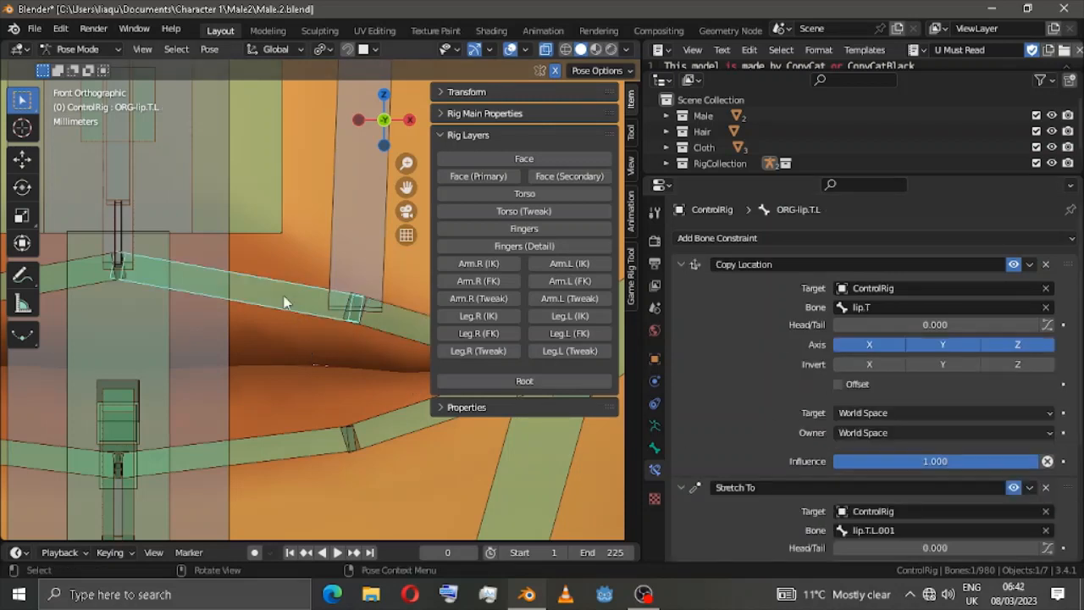
pyautogui.scroll(-3, 749, 367)
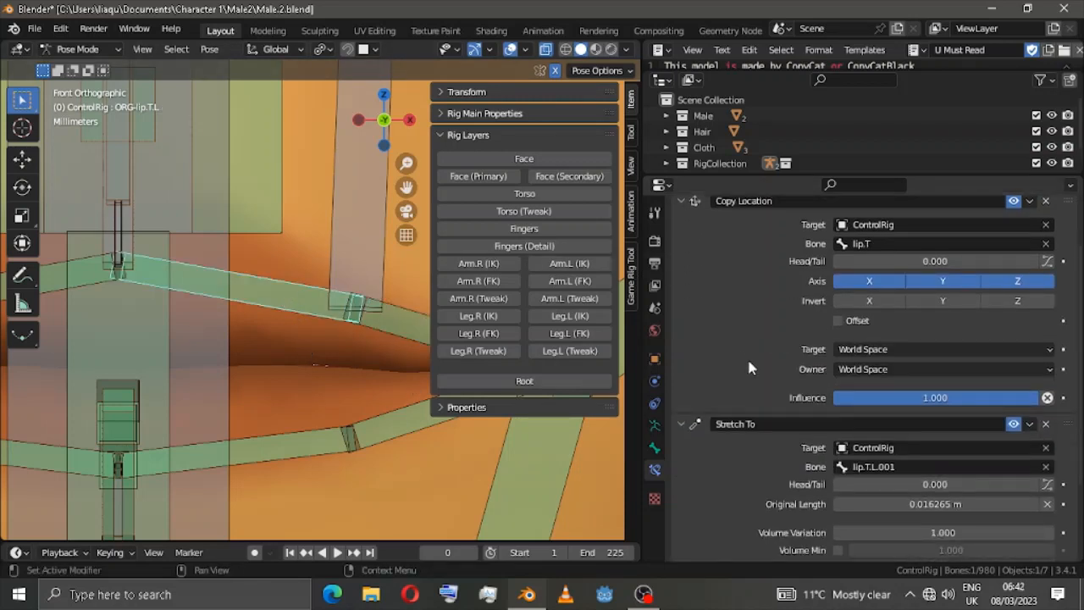
pyautogui.scroll(1, 1041, 217)
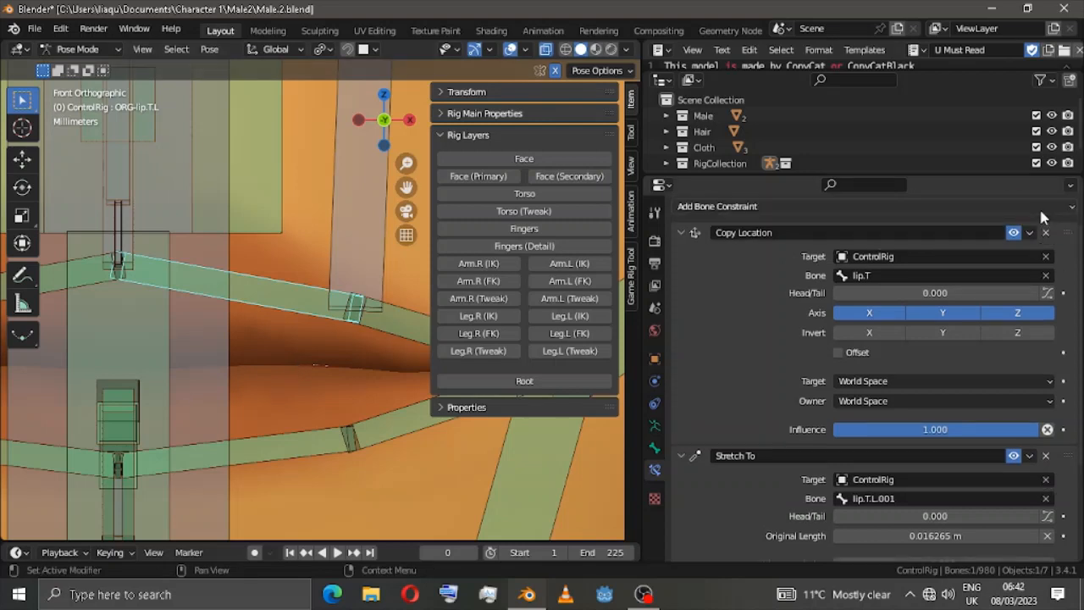
pyautogui.click(1048, 237)
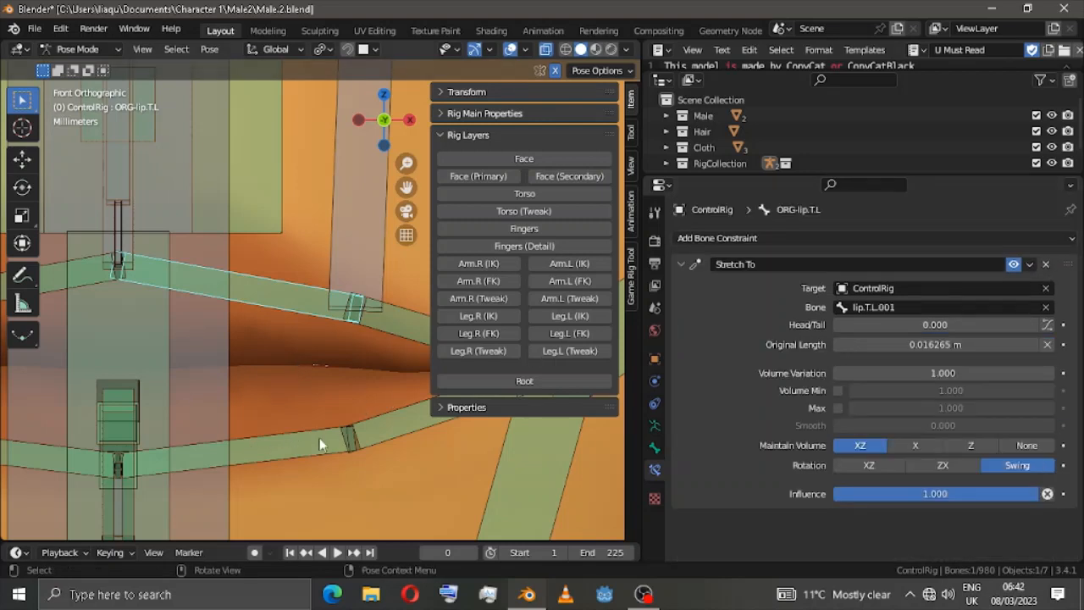
# Step: Remove the Copy Location constraint from the ORG-lip.B.L bone
pyautogui.click(330, 437)
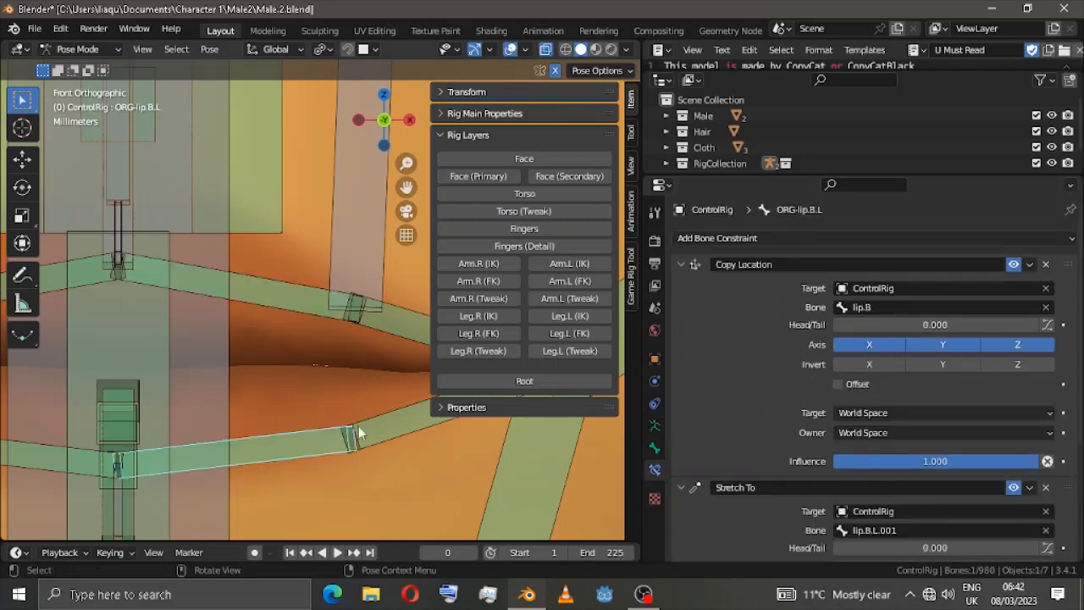
pyautogui.click(1047, 265)
# Step: Remove the Copy Location constraints from the ORG-lip.T.R and ORG-lip.B.R bones
pyautogui.scroll(-1, 170, 254)
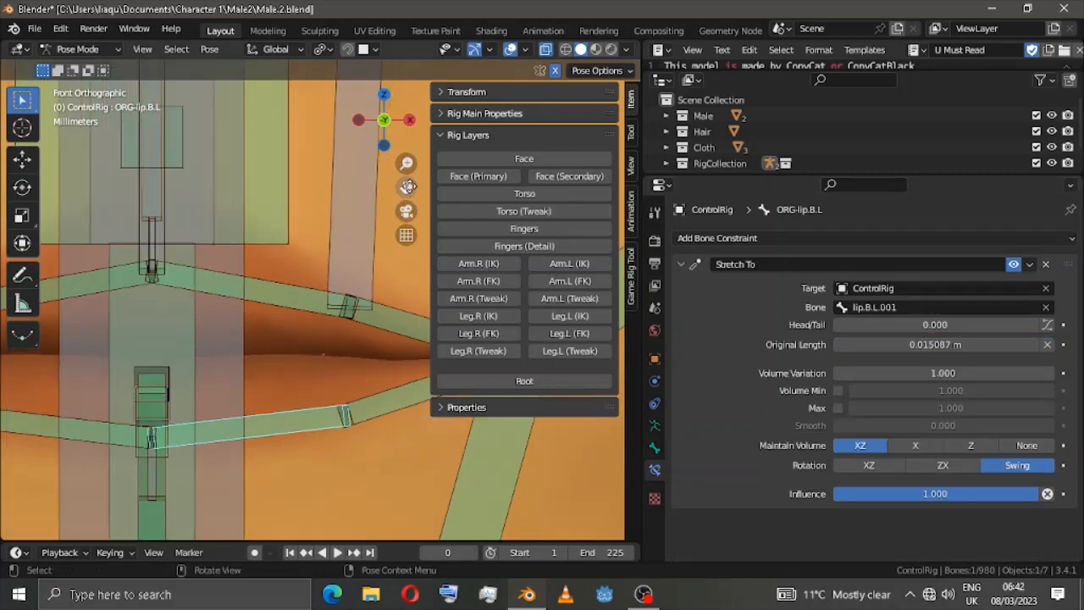
pyautogui.keyDown('shift'); pyautogui.moveTo(106, 254); pyautogui.dragTo(220, 238, button='middle'); pyautogui.keyUp('shift')
pyautogui.click(106, 286)
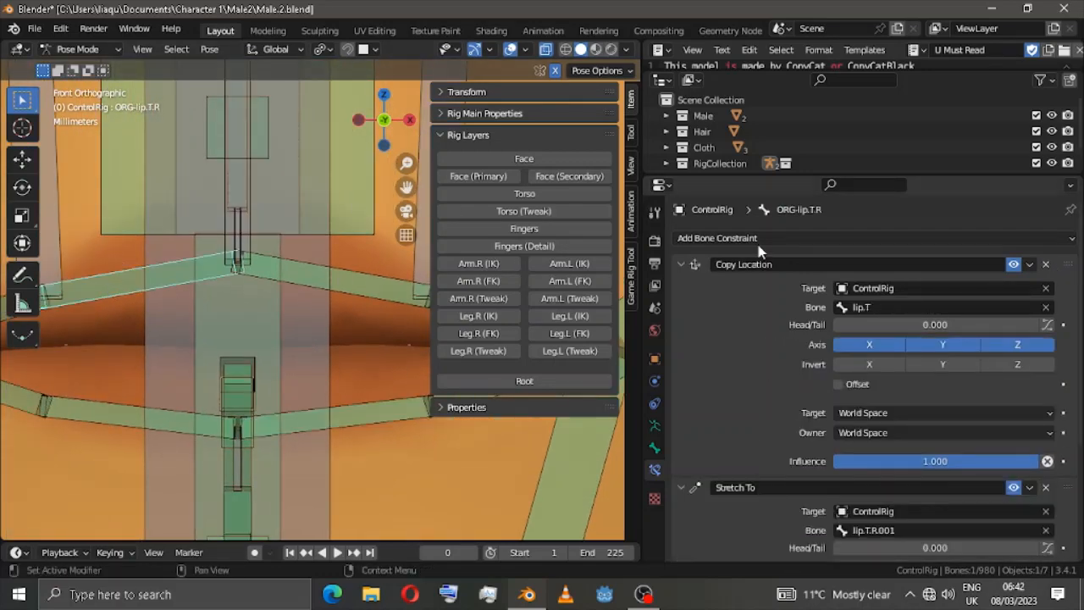
pyautogui.click(1047, 264)
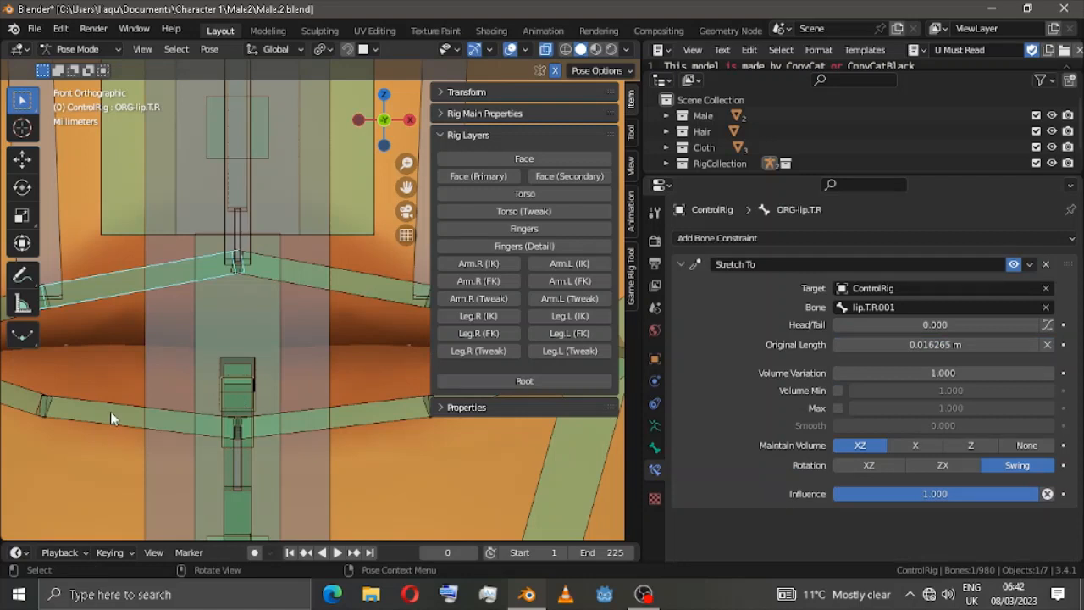
pyautogui.click(111, 413)
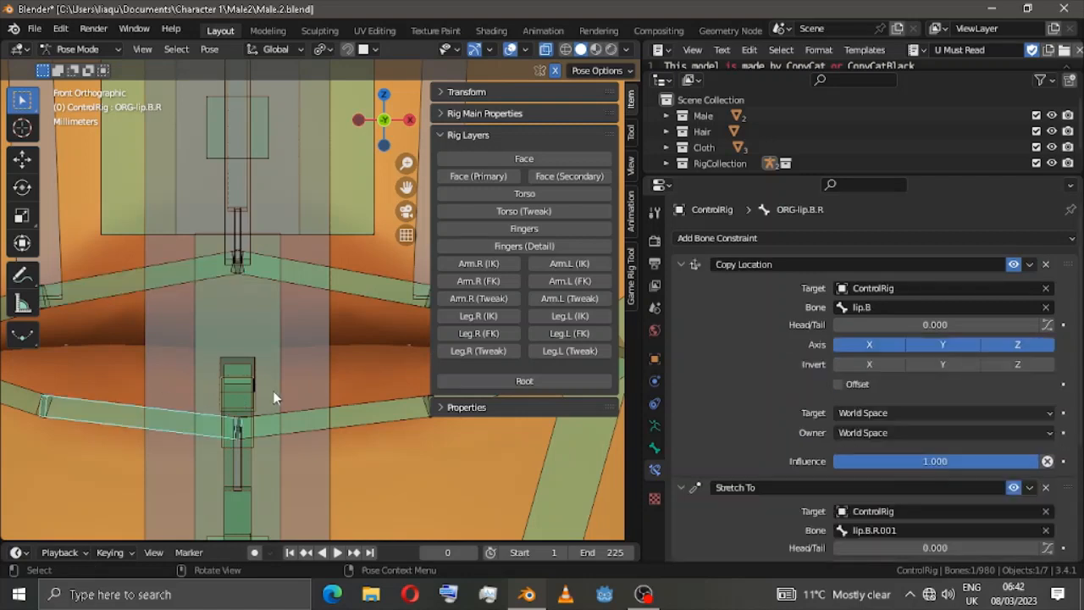
pyautogui.click(1047, 264)
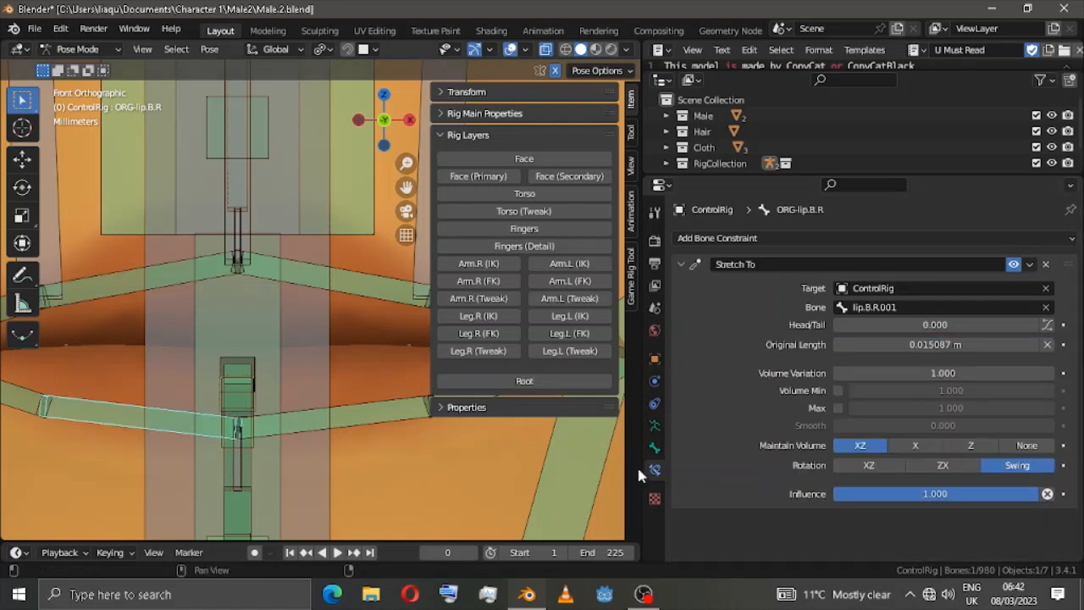
# Step: Show only the armature layer that holds the DEF deformation bones of the face
pyautogui.click(655, 447)
pyautogui.click(654, 428)
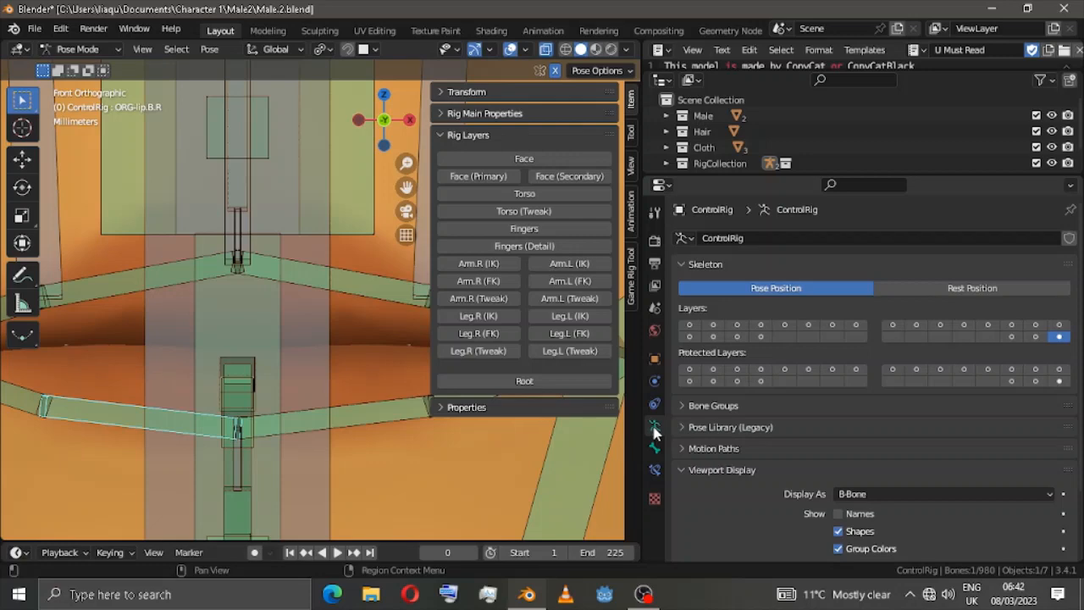
pyautogui.click(1012, 336)
pyautogui.scroll(-3, 377, 294)
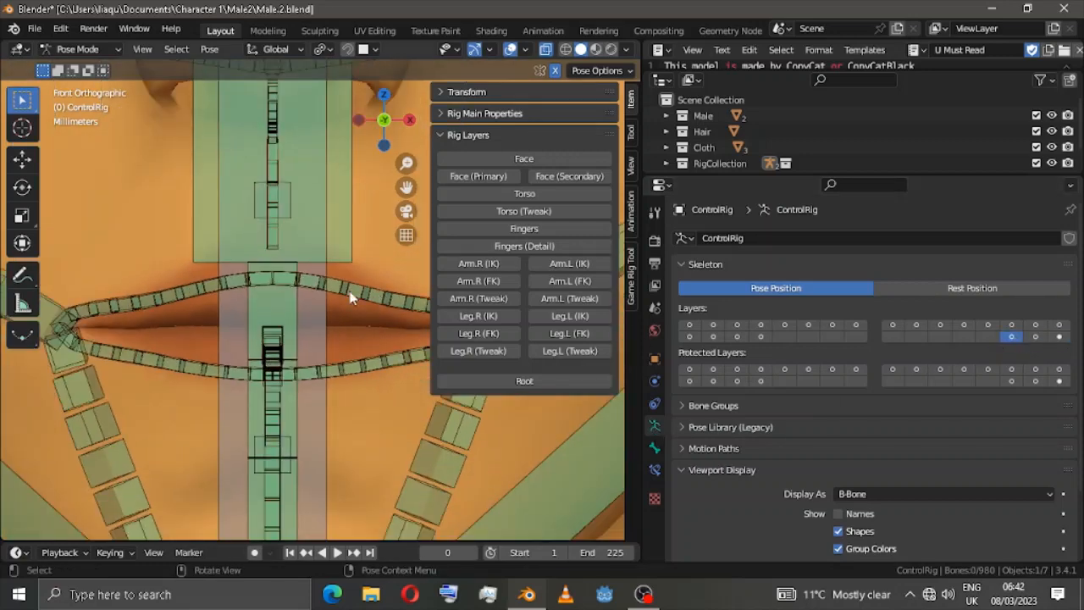
# Step: Set both the start and end Bendy Bone handles of the upper lip bone DEF-lip.T.L to Automatic
pyautogui.click(350, 295)
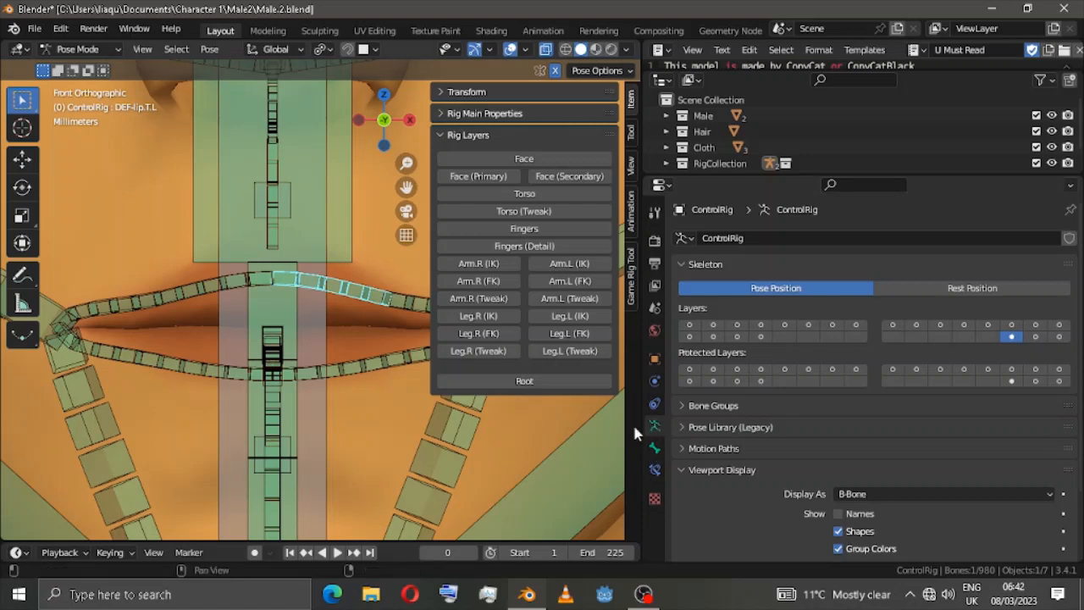
pyautogui.click(654, 448)
pyautogui.scroll(-3, 736, 417)
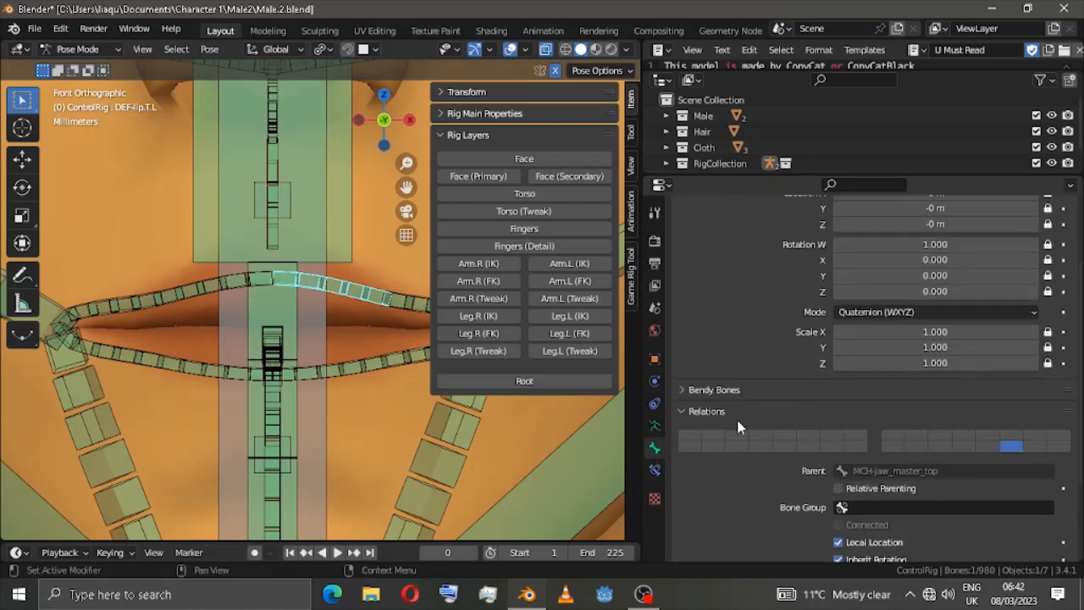
pyautogui.click(684, 391)
pyautogui.scroll(-12, 711, 385)
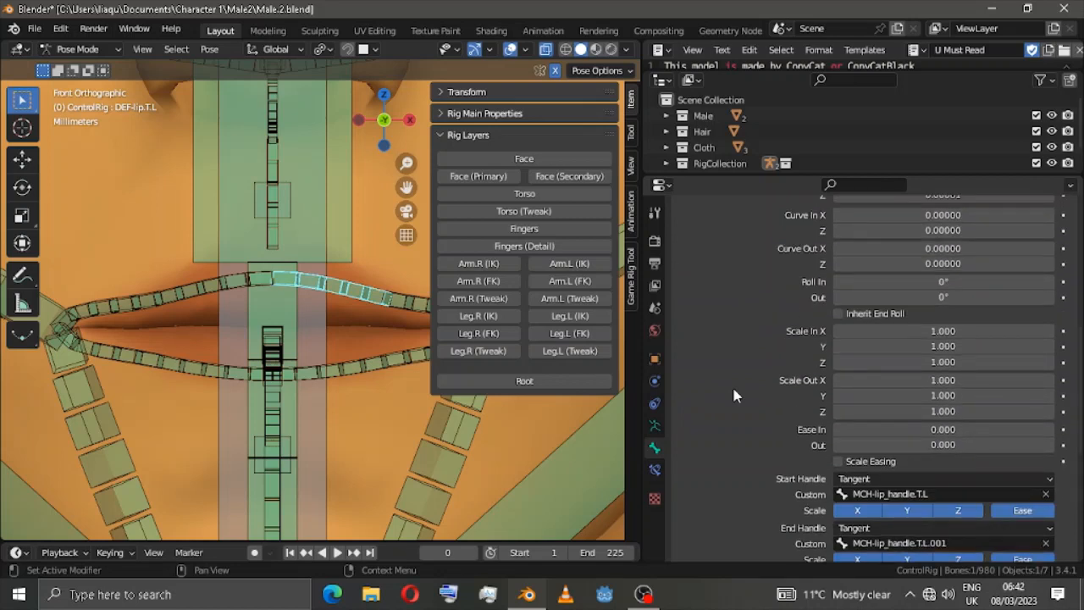
pyautogui.click(877, 386)
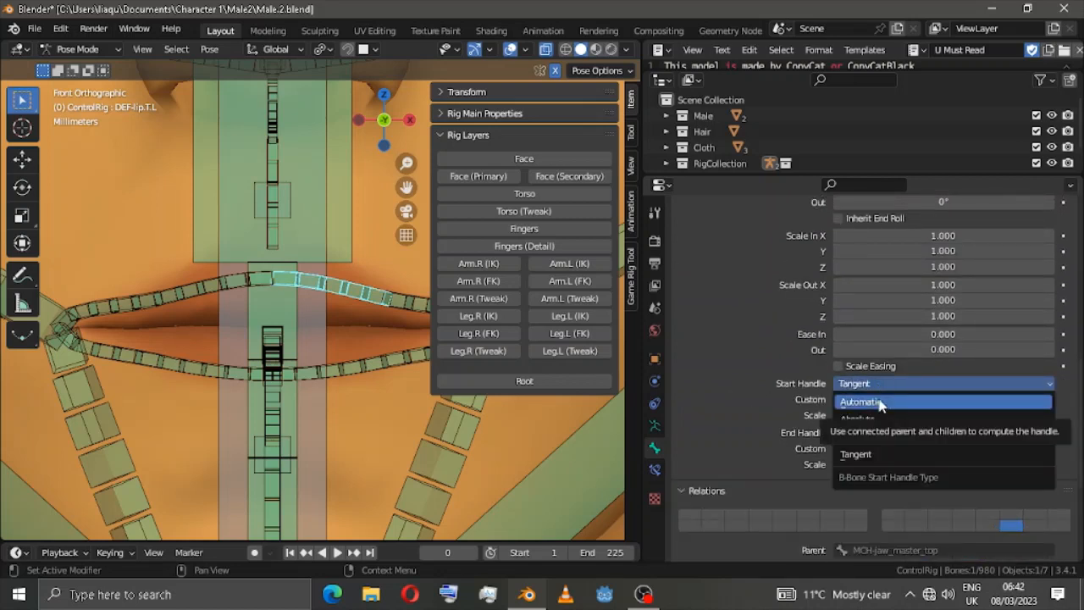
pyautogui.press('Return')
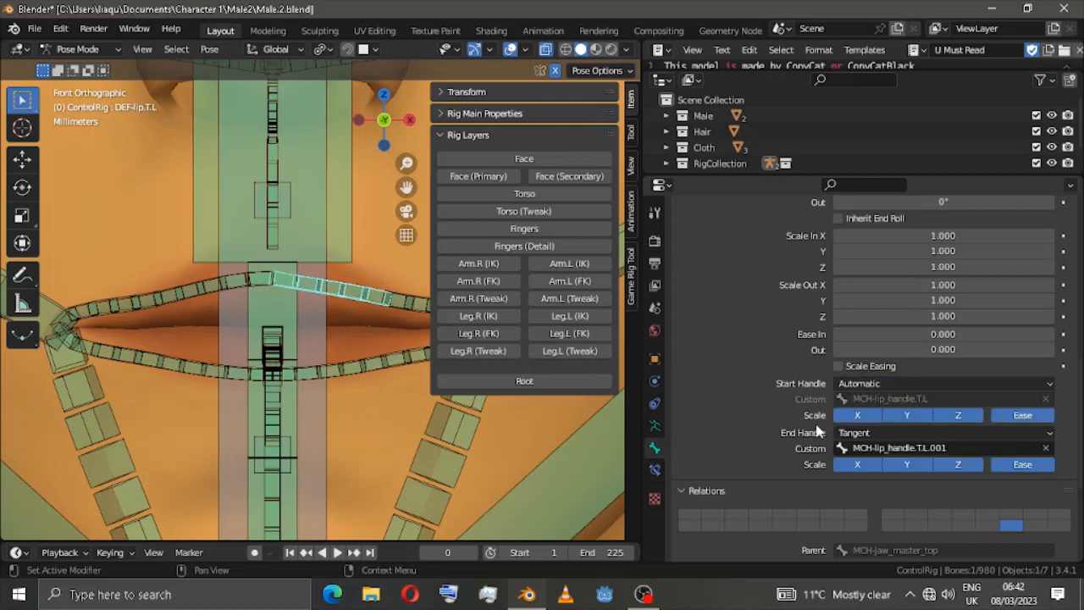
pyautogui.click(854, 433)
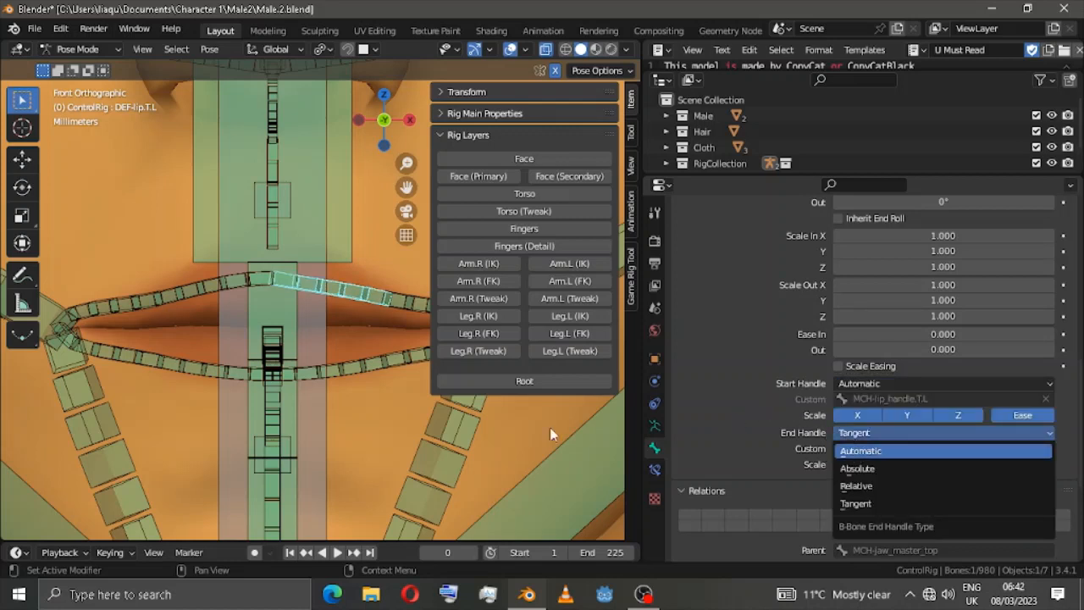
pyautogui.press('Return')
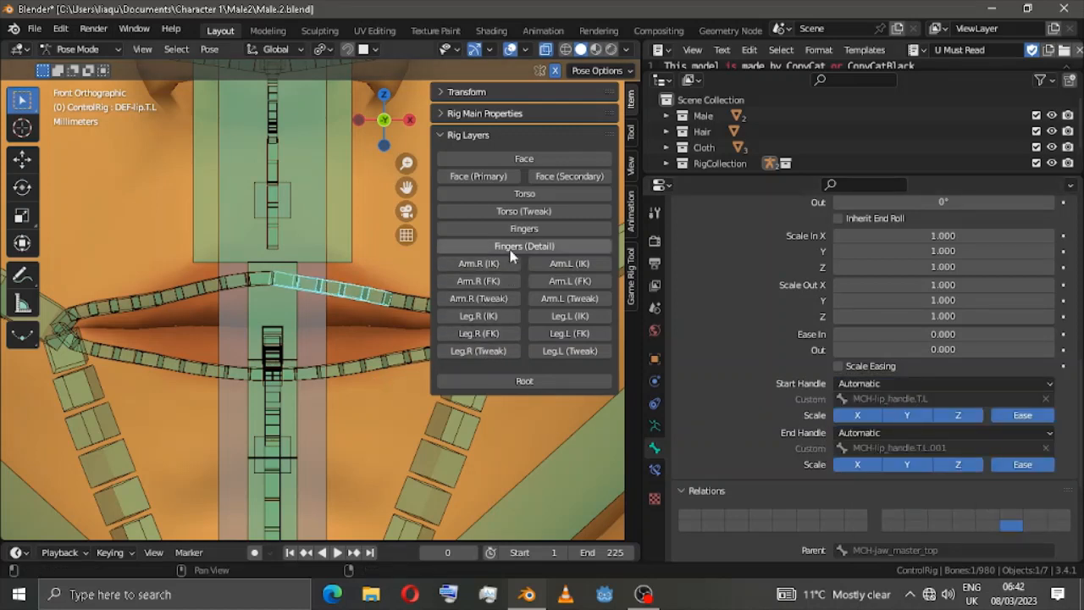
# Step: Display the Face (Primary) controls, test-rotate the upper lip control lip.T.L.001, and undo the rotation
pyautogui.click(495, 175)
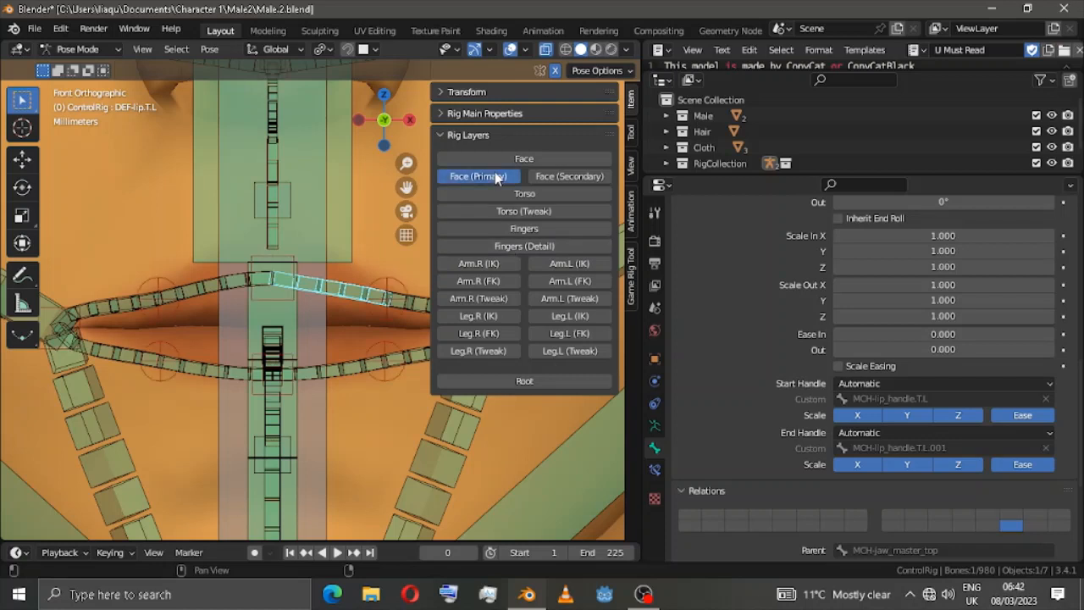
pyautogui.click(388, 274)
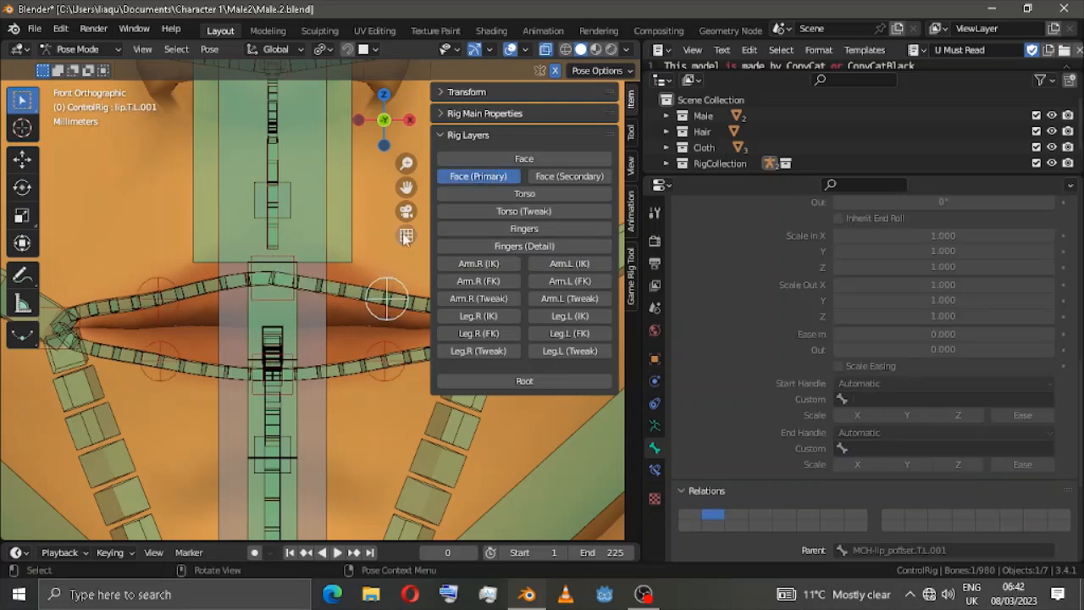
pyautogui.press('r')
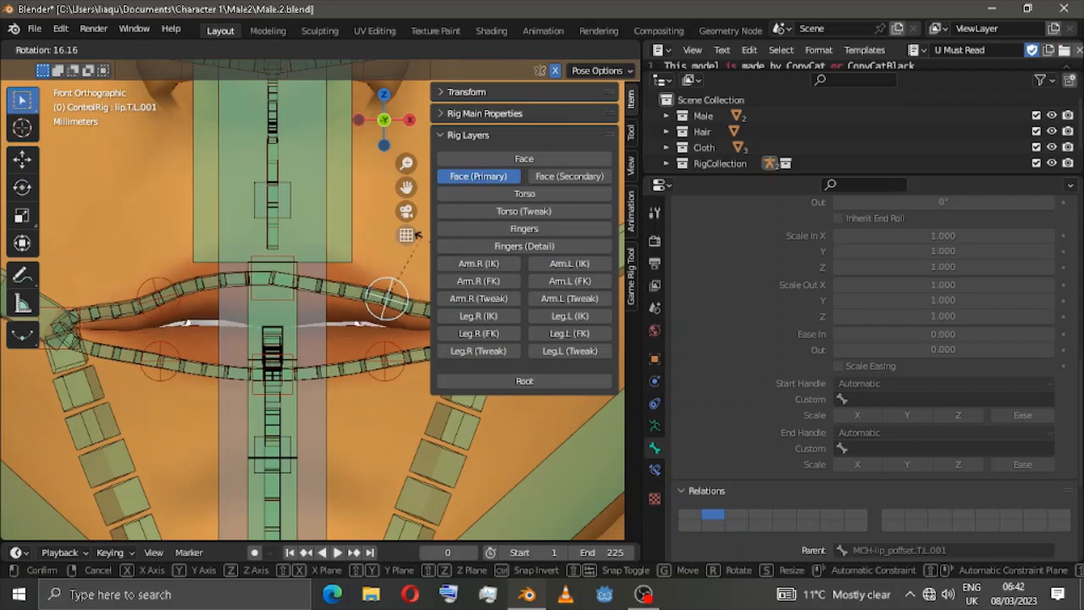
pyautogui.click(313, 296)
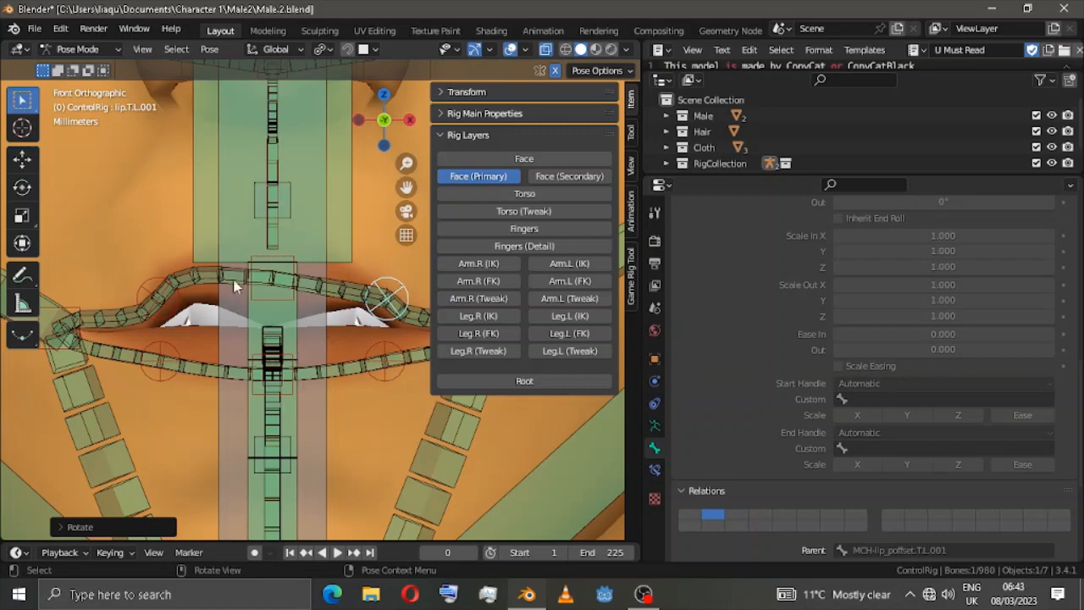
pyautogui.scroll(-4, 325, 276)
pyautogui.scroll(4, 325, 276)
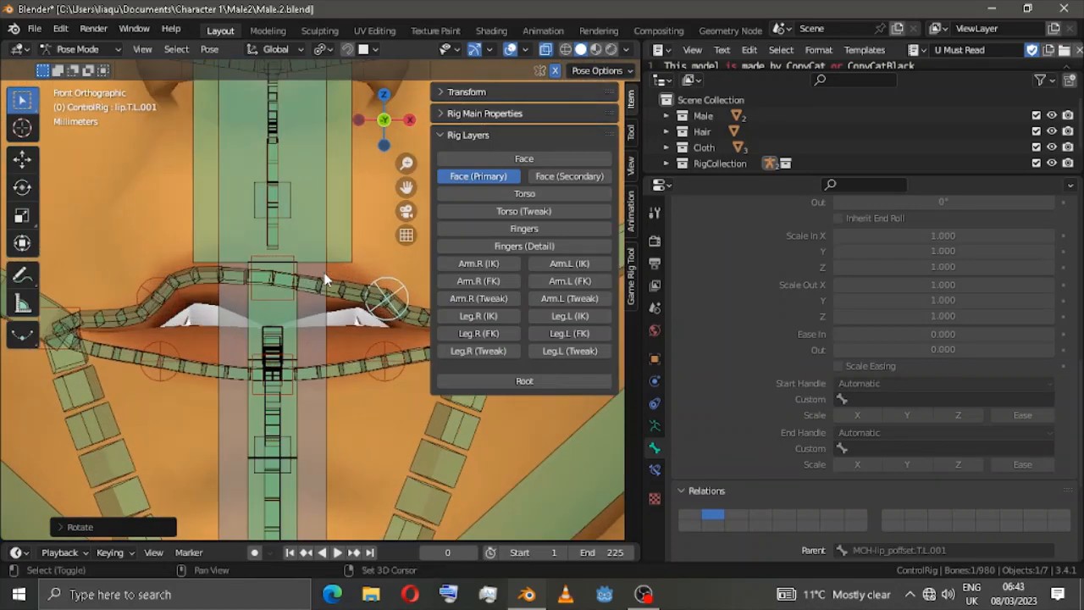
pyautogui.keyDown('shift'); pyautogui.moveTo(324, 279); pyautogui.dragTo(307, 279, button='middle'); pyautogui.keyUp('shift')
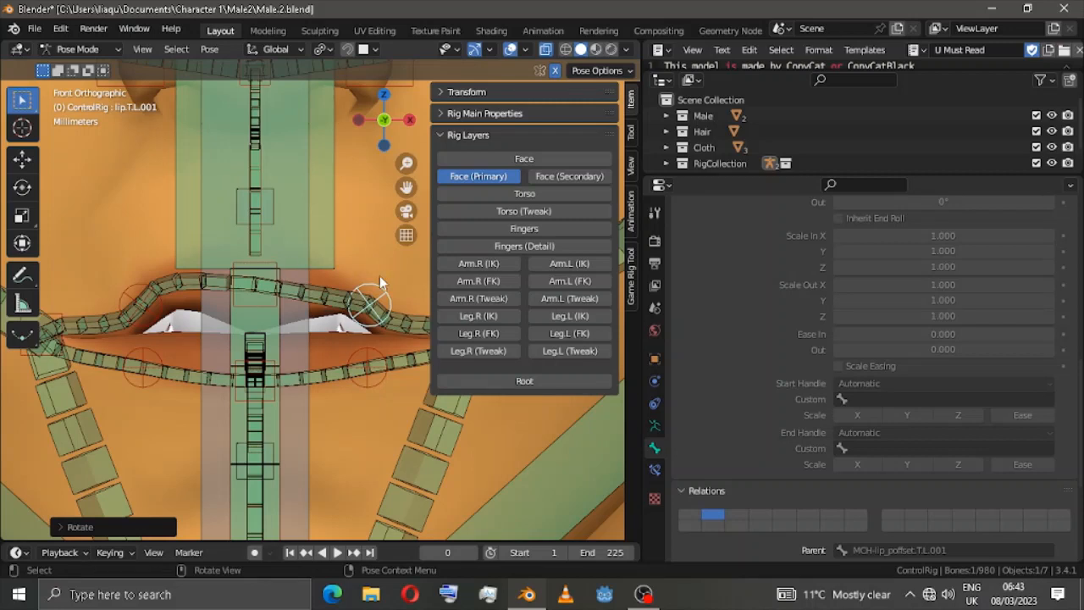
pyautogui.hotkey('ctrl', 'z')
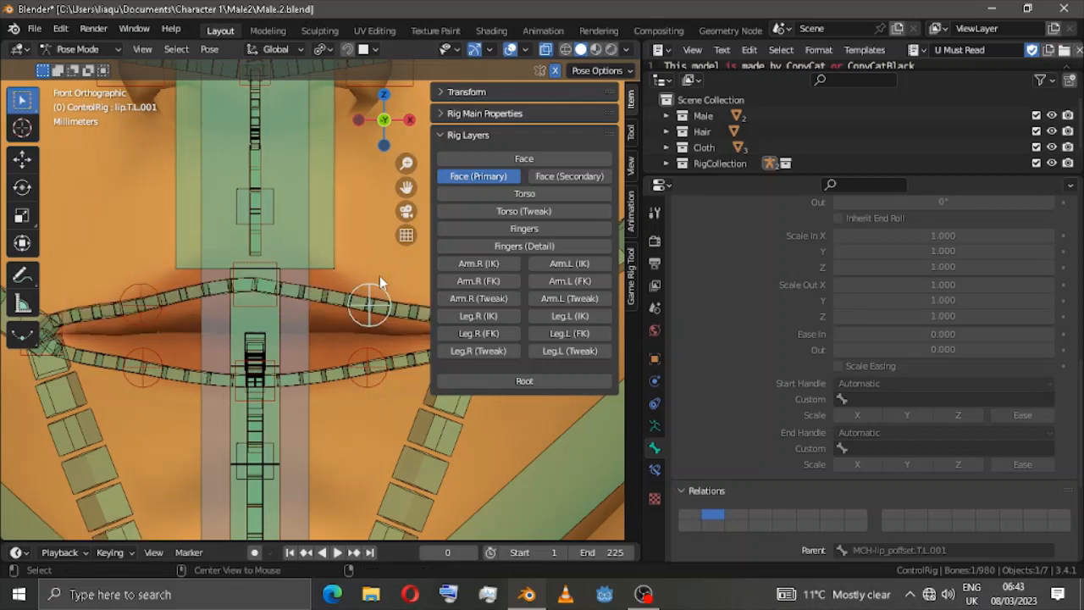
# Step: Set both the start and end Bendy Bone handles of the upper lip bone DEF-lip.T.R to Automatic
pyautogui.click(182, 295)
pyautogui.click(968, 381)
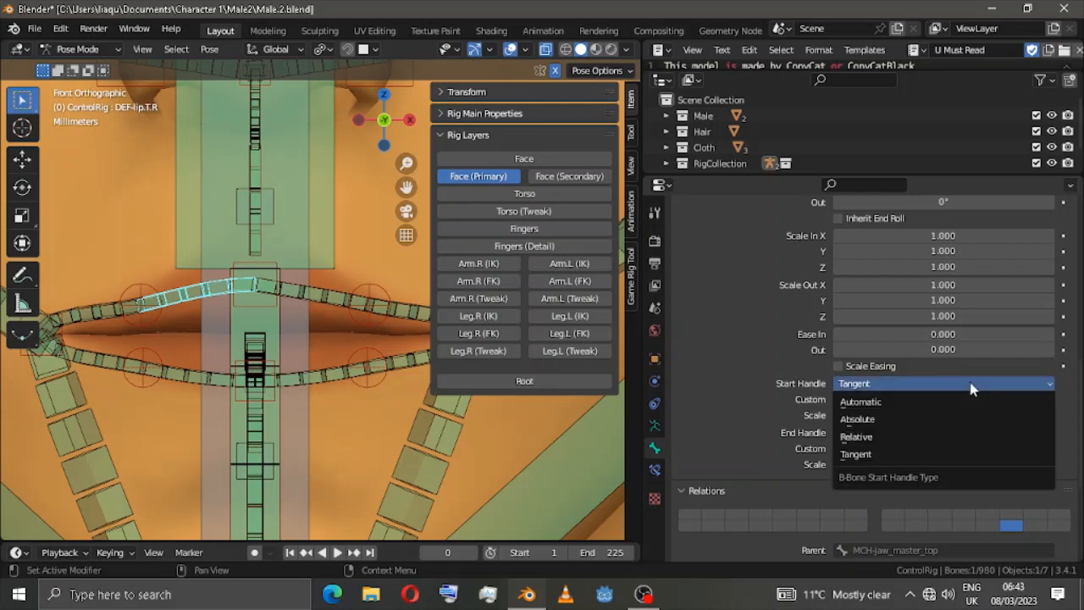
pyautogui.click(860, 401)
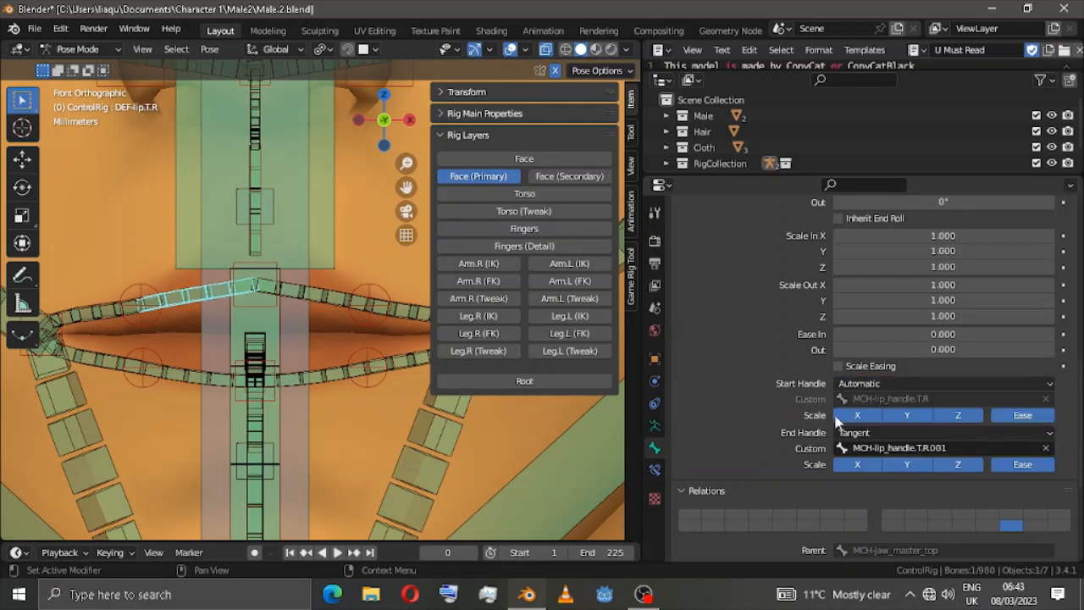
pyautogui.click(860, 433)
pyautogui.click(862, 452)
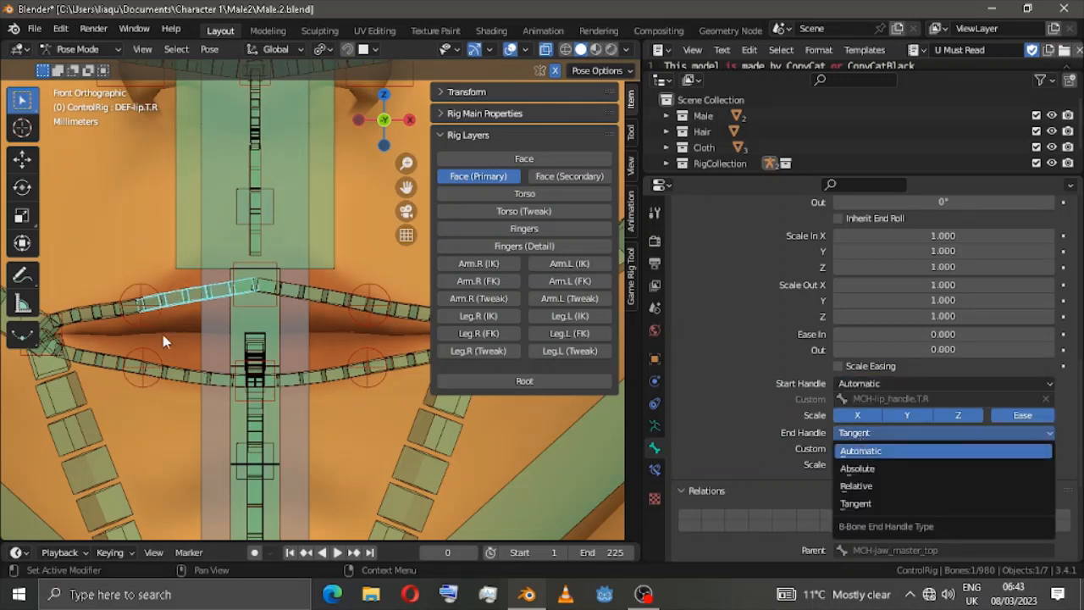
# Step: Set the start and end Bendy Bone handles of the lower lip bone DEF-lip.B.R to Automatic
pyautogui.click(190, 382)
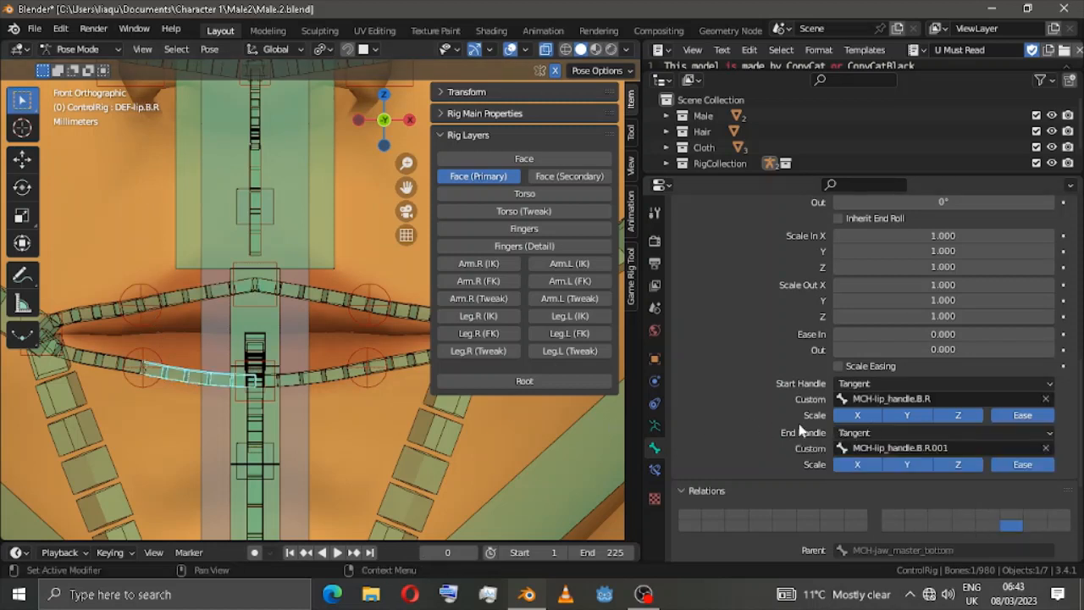
pyautogui.click(853, 384)
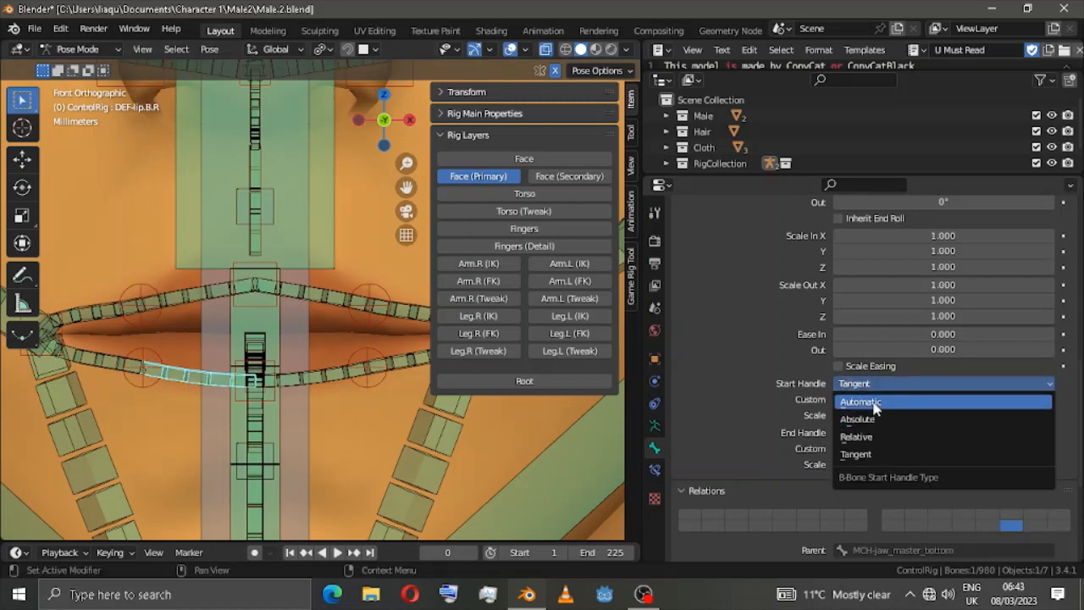
pyautogui.click(860, 402)
pyautogui.click(853, 433)
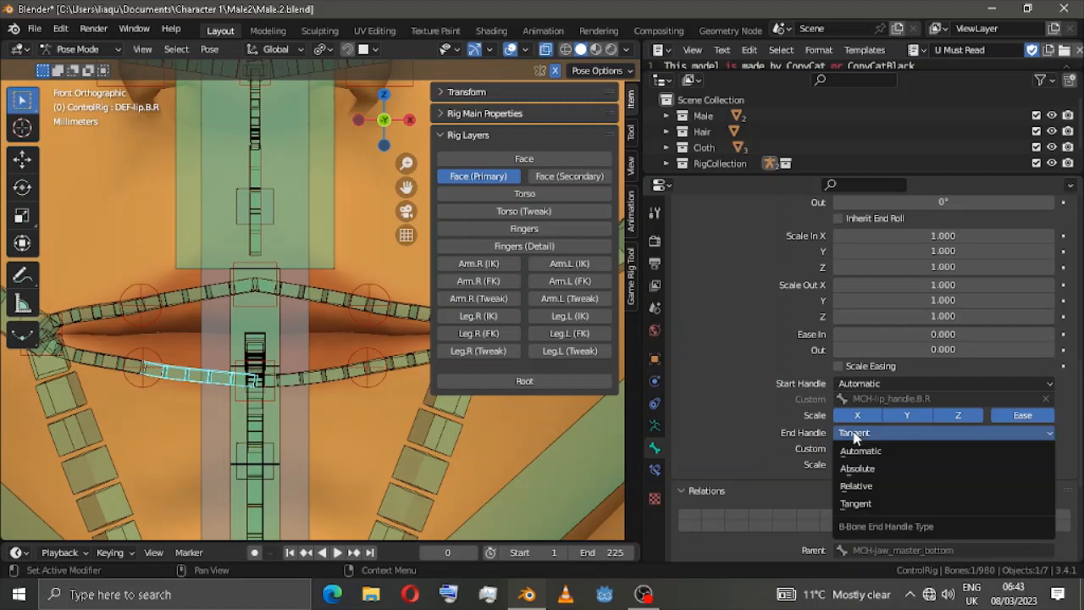
# Step: Test-rotate the lower lip control lip.B.L.001 to check the lip deformation, and cancel the rotation
pyautogui.click(363, 348)
pyautogui.press('r')
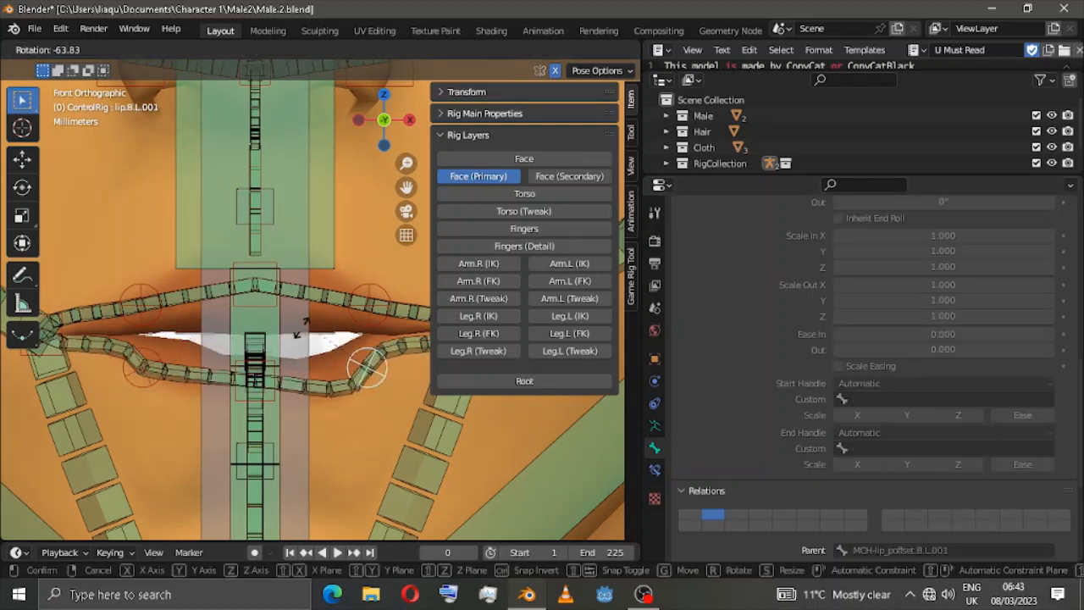
pyautogui.rightClick(355, 320)
# Step: Set the start and end Bendy Bone handles of the outer lower lip bone DEF-lip.B.L.001 to Automatic
pyautogui.click(405, 357)
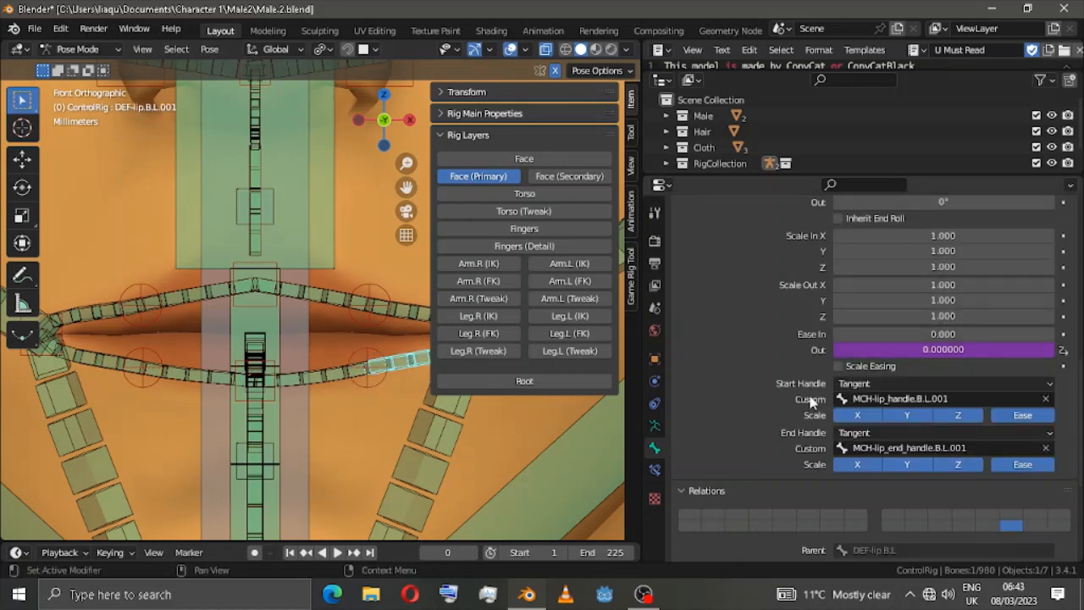
pyautogui.click(858, 383)
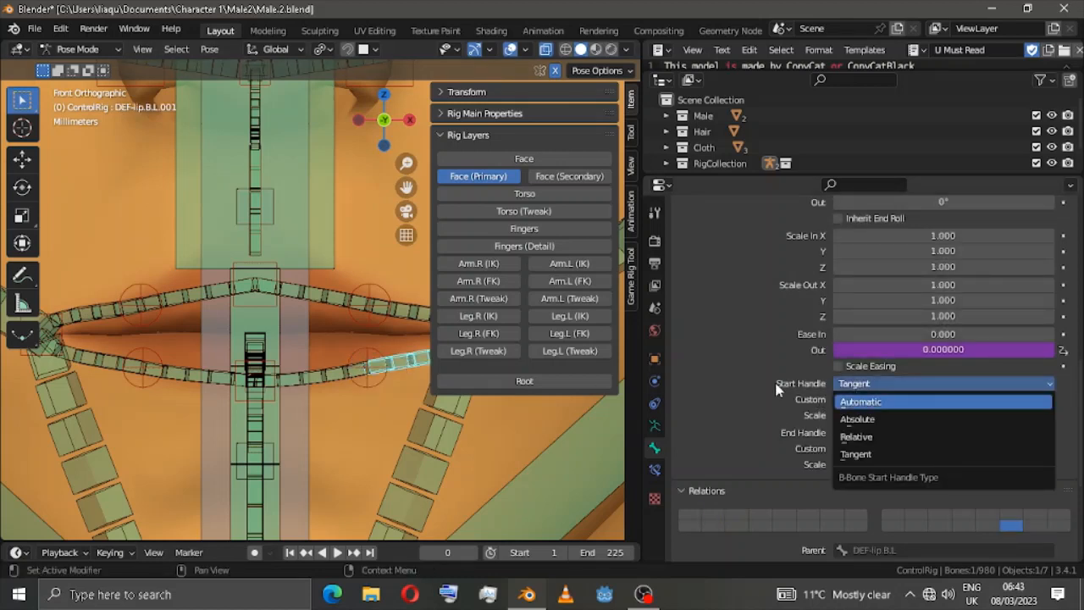
pyautogui.click(859, 402)
pyautogui.click(857, 433)
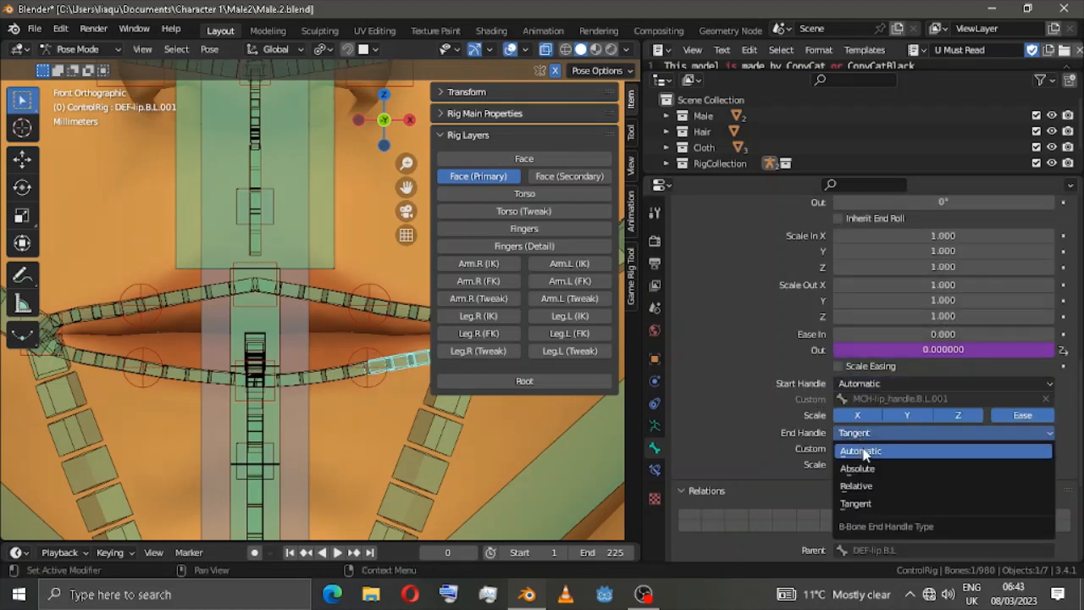
# Step: Set the start and end Bendy Bone handles of the outer upper lip bone DEF-lip.T.L.001 to Automatic
pyautogui.click(410, 315)
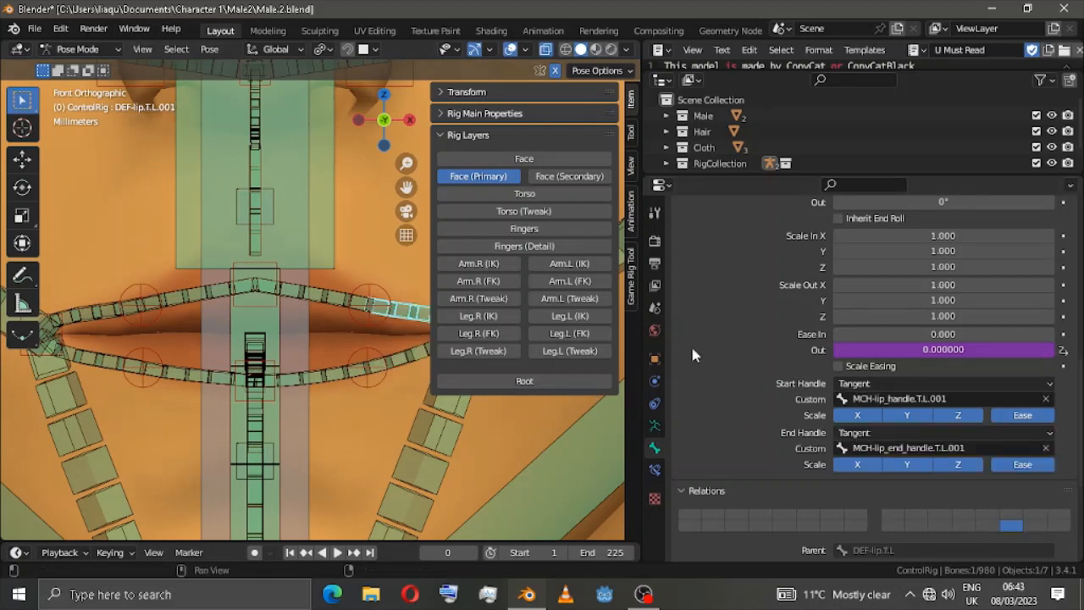
pyautogui.click(857, 383)
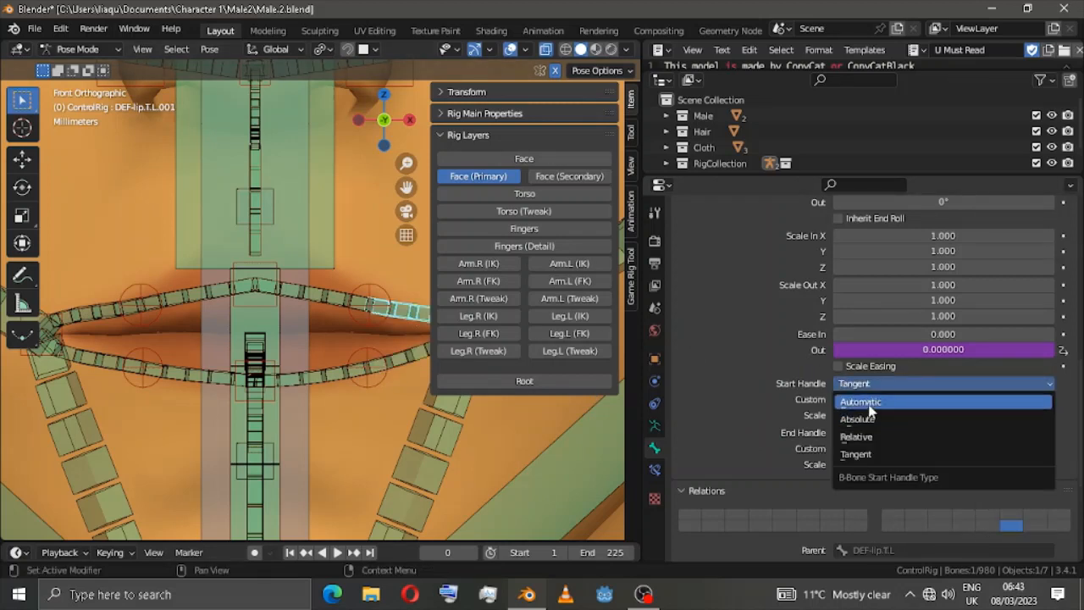
pyautogui.click(861, 431)
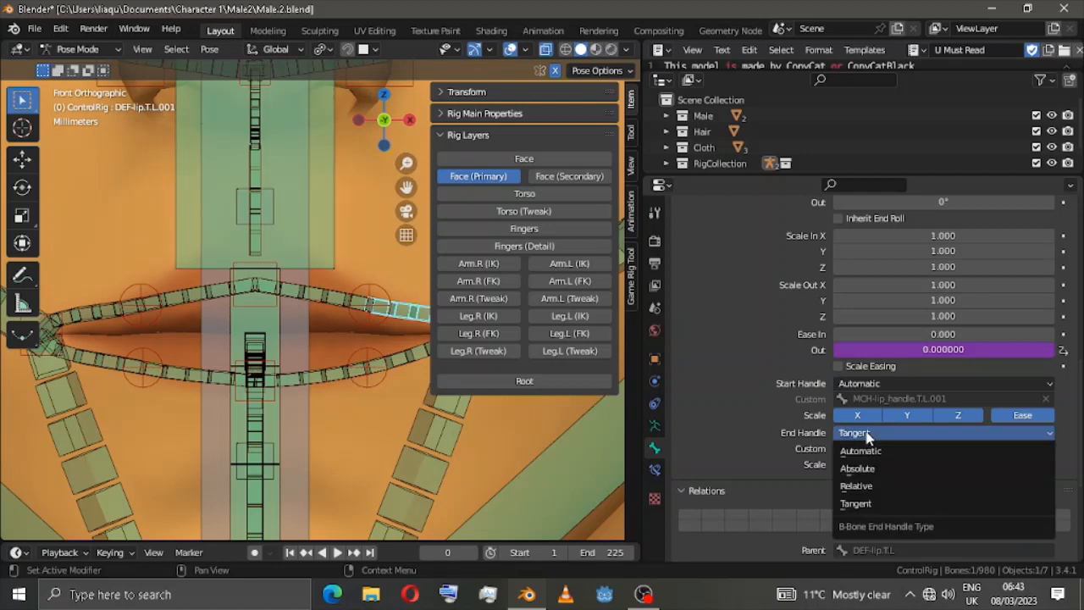
pyautogui.click(102, 308)
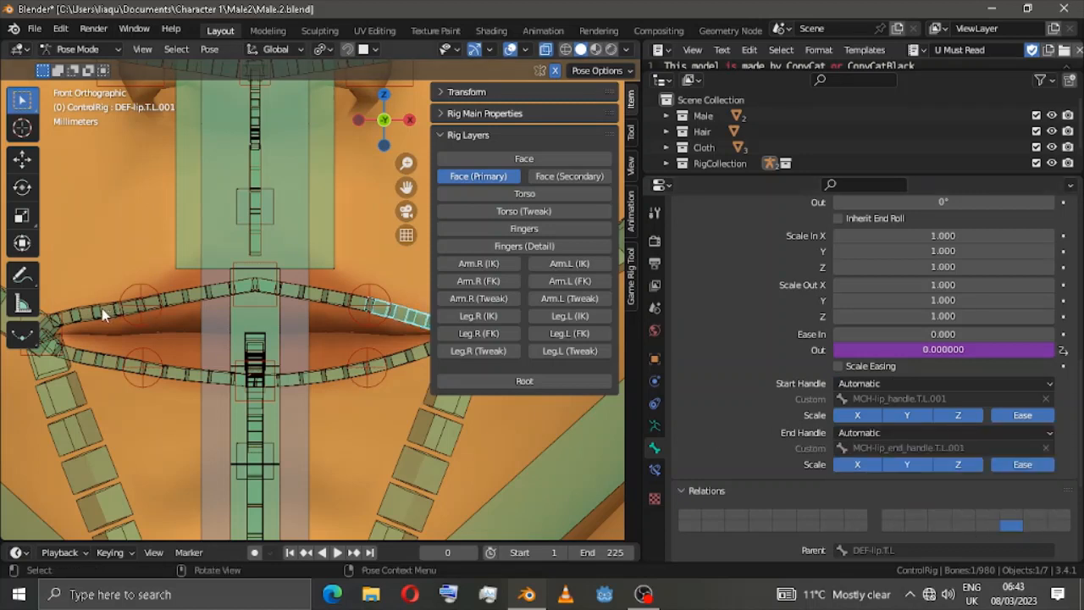
# Step: Set the start and end Bendy Bone handles of the outer upper lip bone DEF-lip.T.R.001 to Automatic
pyautogui.click(102, 308)
pyautogui.click(878, 385)
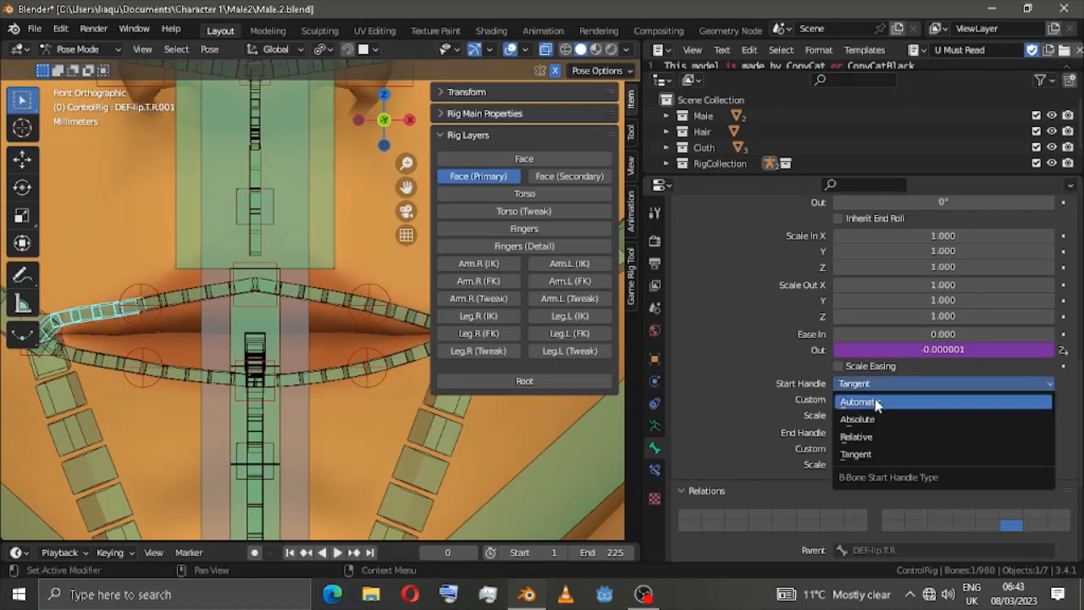
pyautogui.click(861, 402)
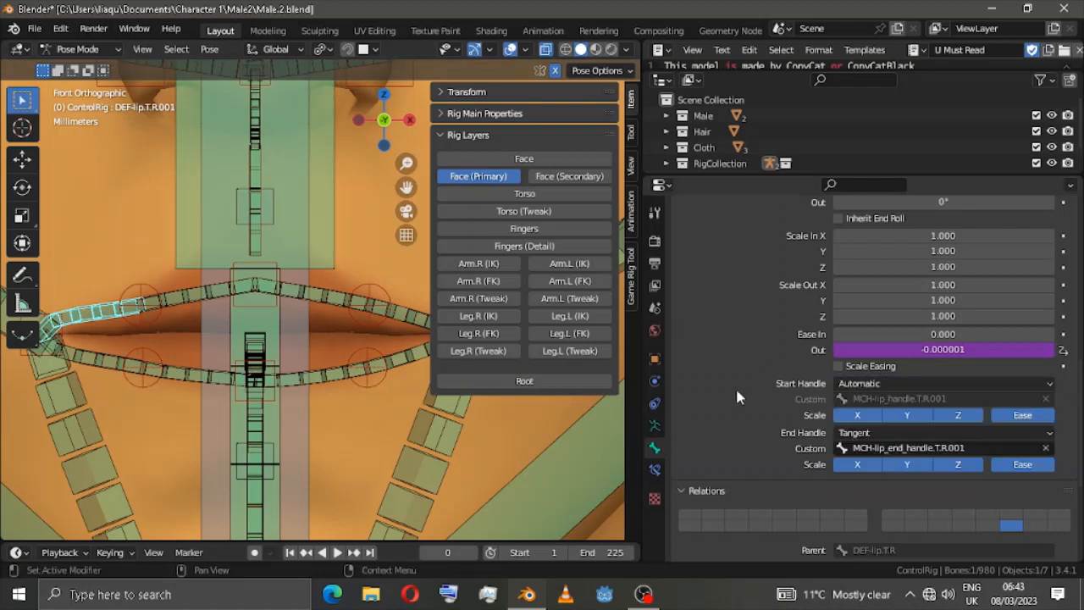
pyautogui.click(880, 430)
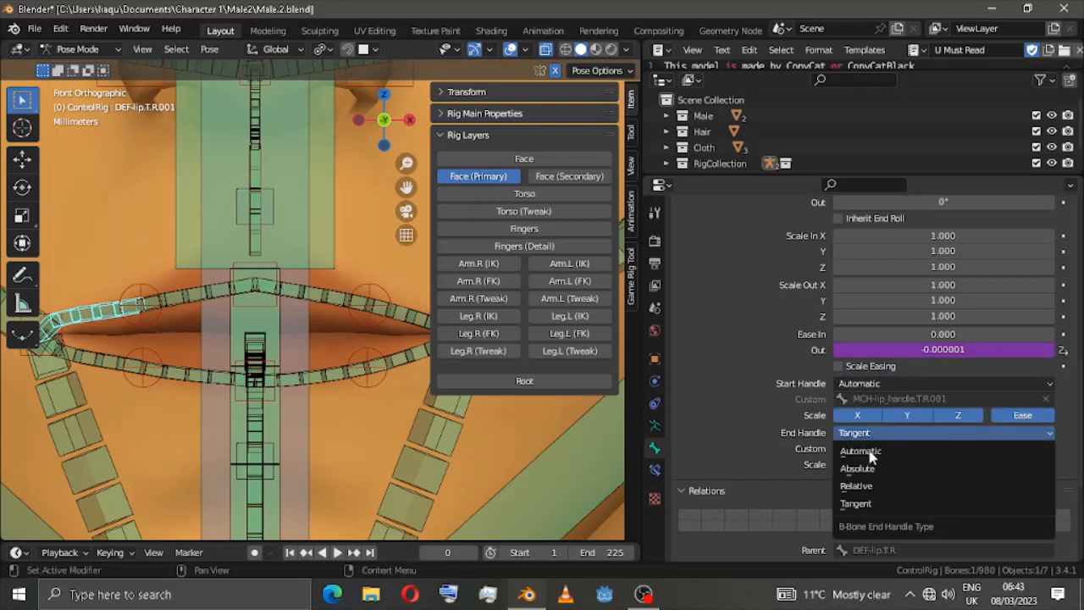
pyautogui.click(872, 453)
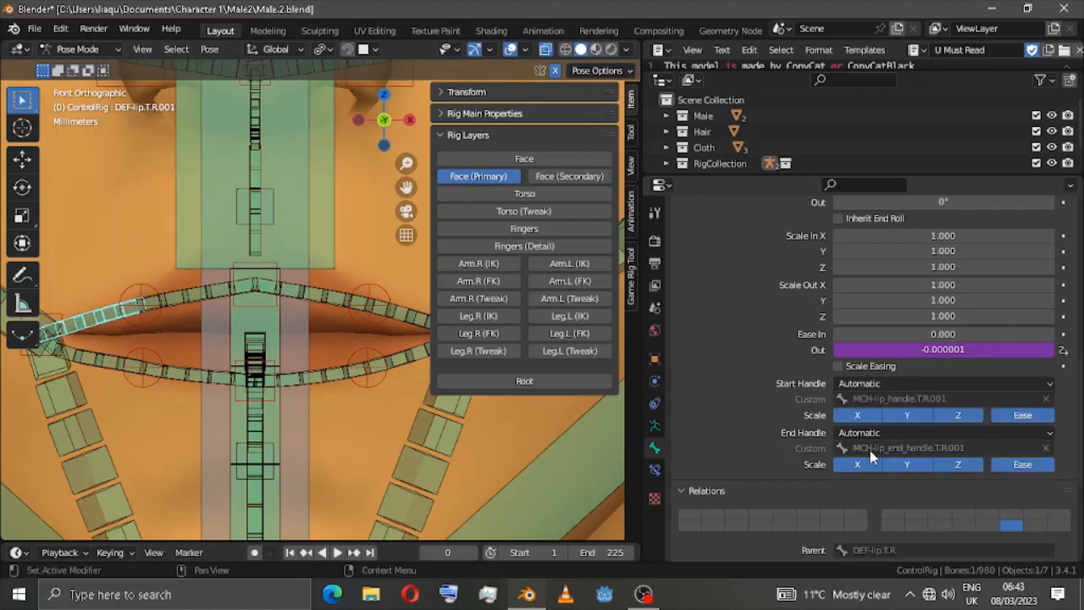
# Step: Set the start and end Bendy Bone handles of the outer lower lip bone DEF-lip.B.R.001 to Automatic
pyautogui.click(97, 356)
pyautogui.click(898, 384)
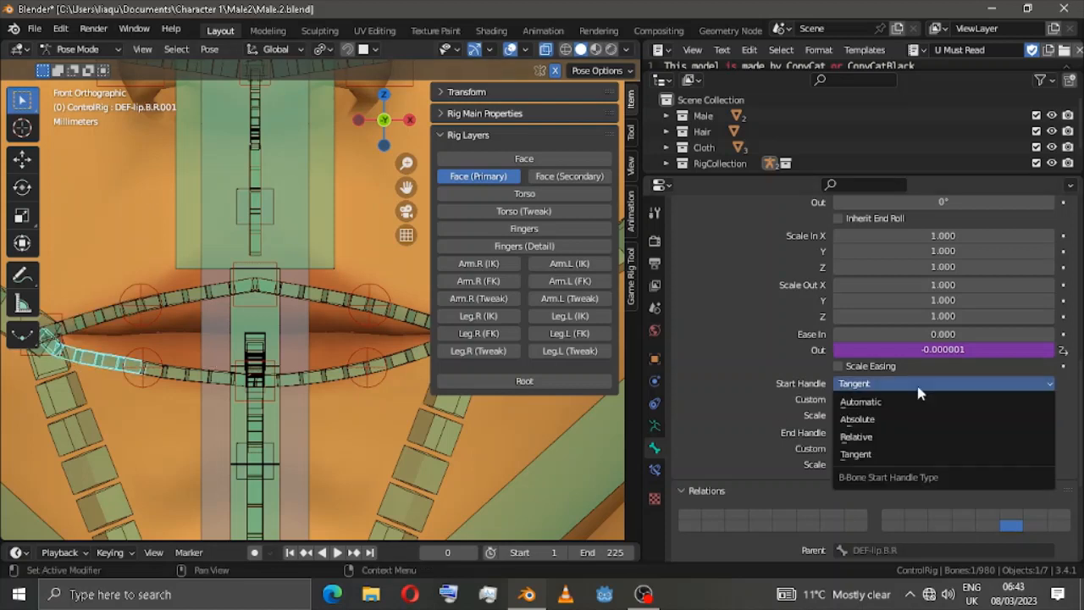
pyautogui.click(878, 403)
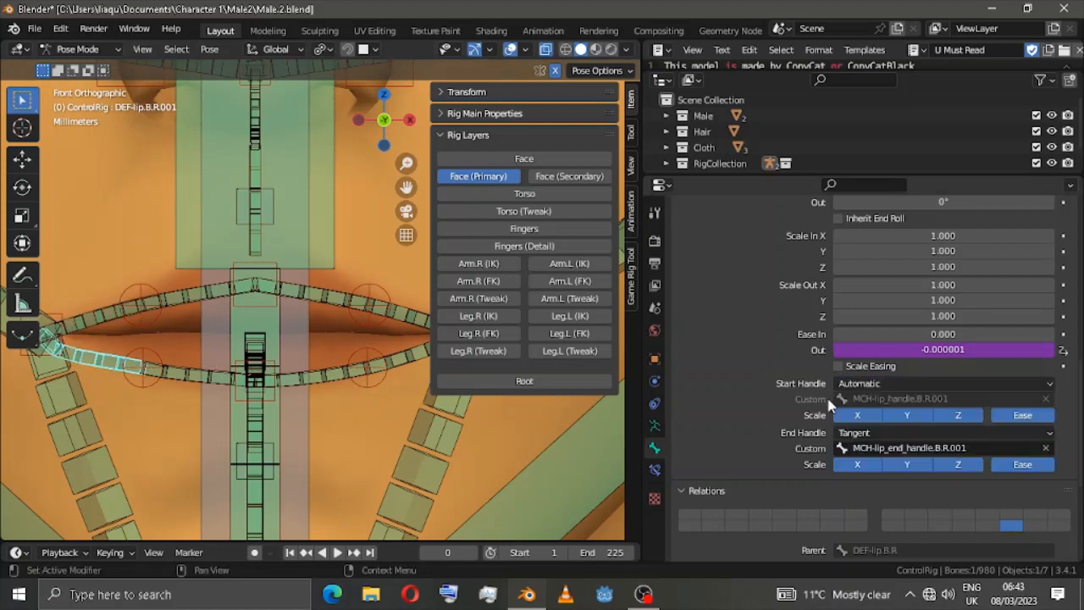
pyautogui.click(859, 432)
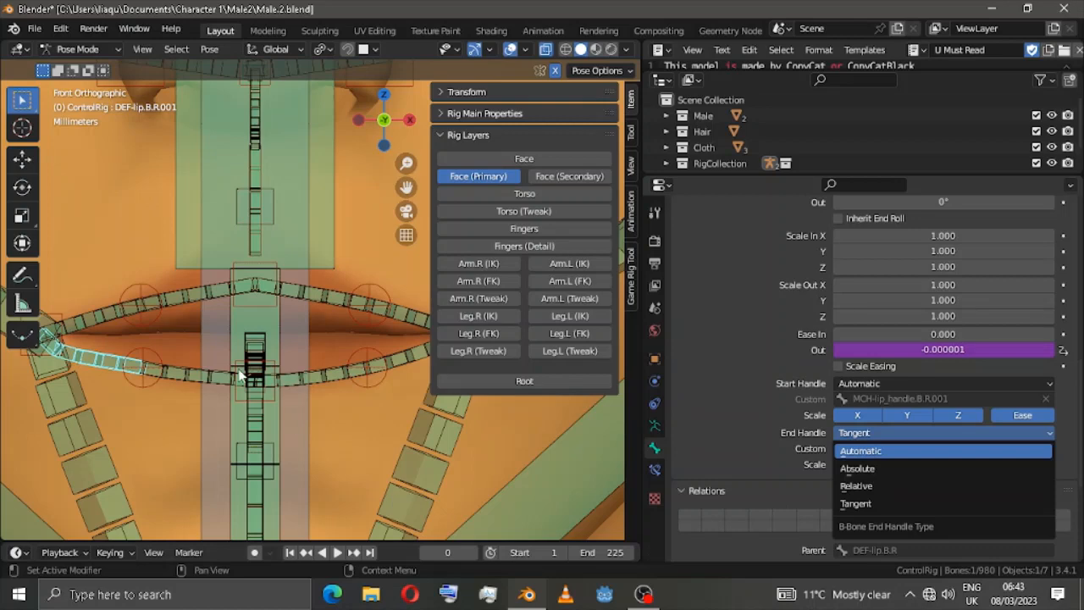
pyautogui.click(860, 451)
# Step: Rotate the lower lip control lip.B.L.001 to test how the adjoining lower lip bones deform
pyautogui.scroll(-7, 240, 372)
pyautogui.scroll(5, 258, 346)
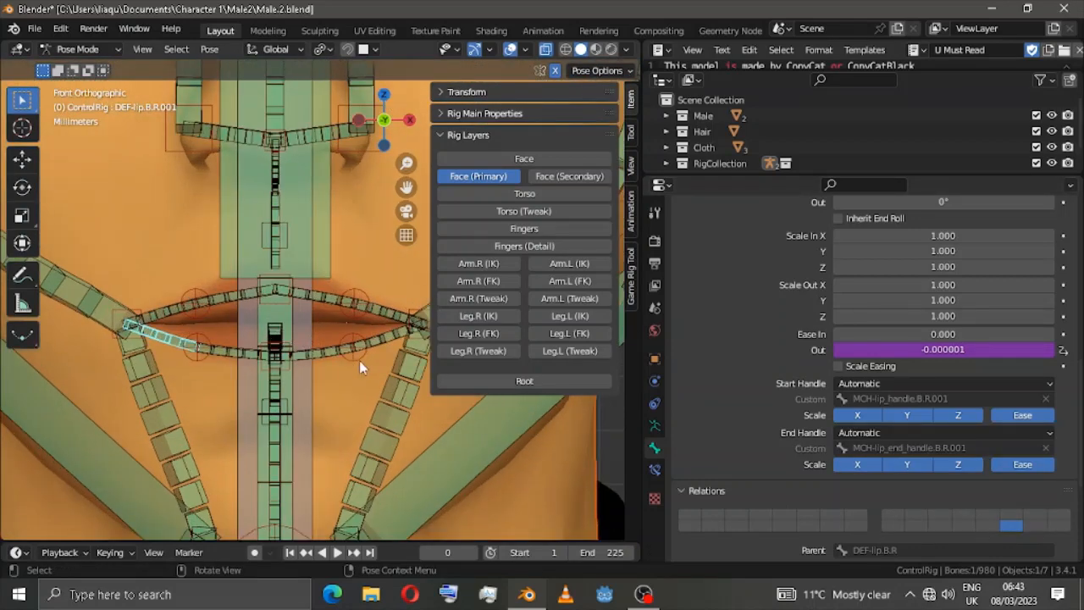
pyautogui.click(357, 351)
pyautogui.press('r')
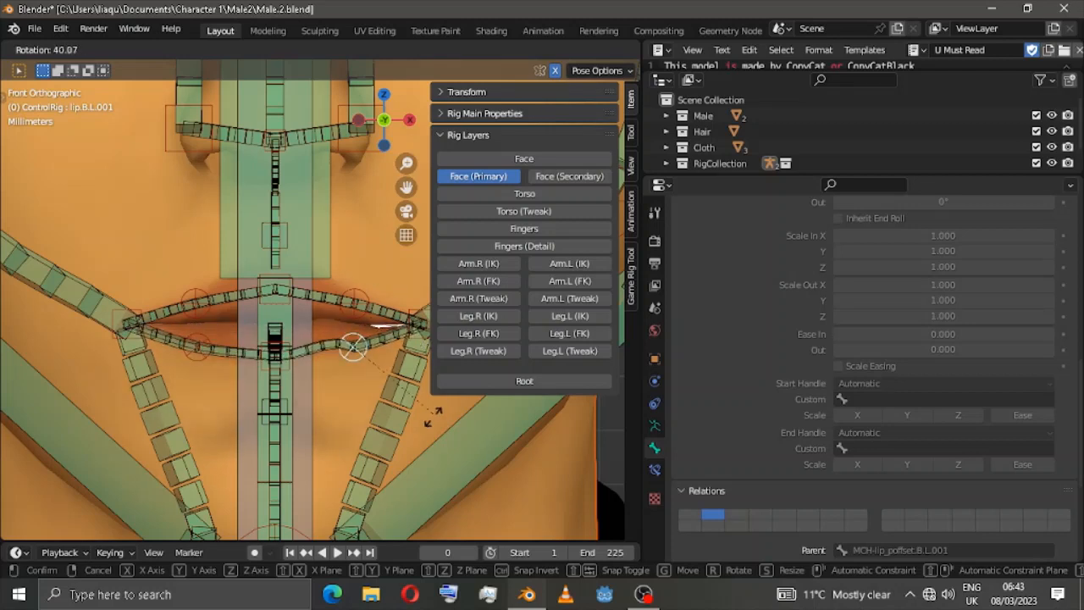
pyautogui.click(305, 321)
# Step: Set the start and end Bendy Bone handles of the inner lower lip bone DEF-lip.B.L to Automatic
pyautogui.click(320, 345)
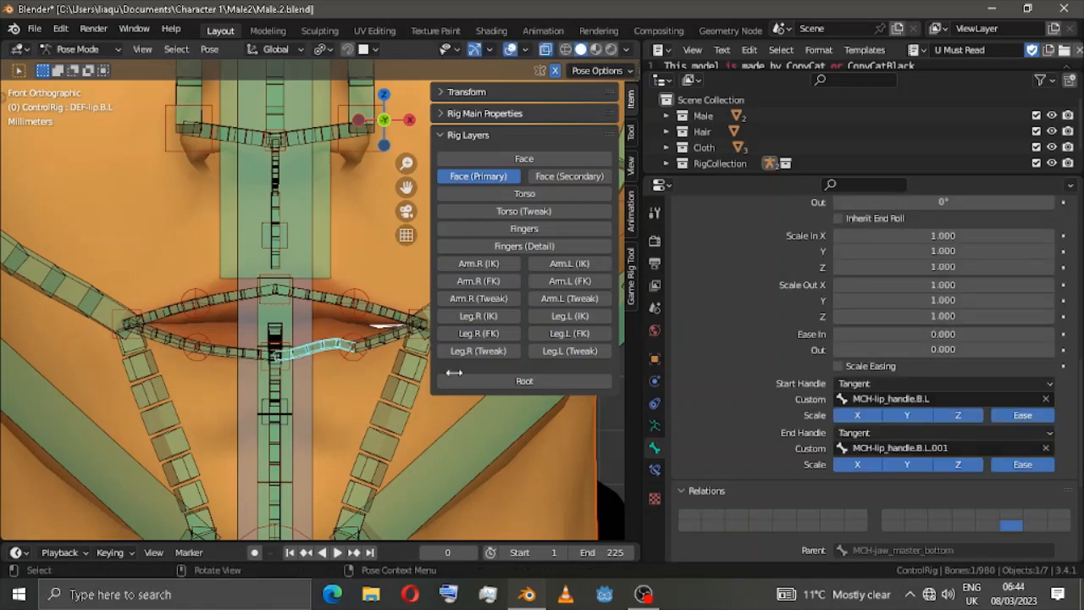
pyautogui.click(854, 384)
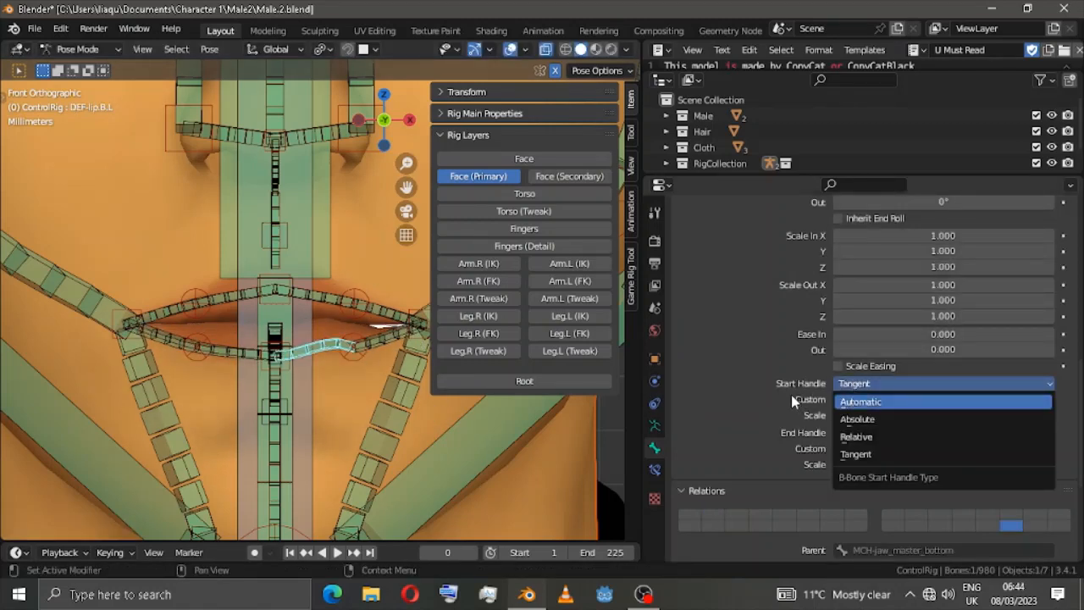
pyautogui.press('Return')
pyautogui.click(855, 433)
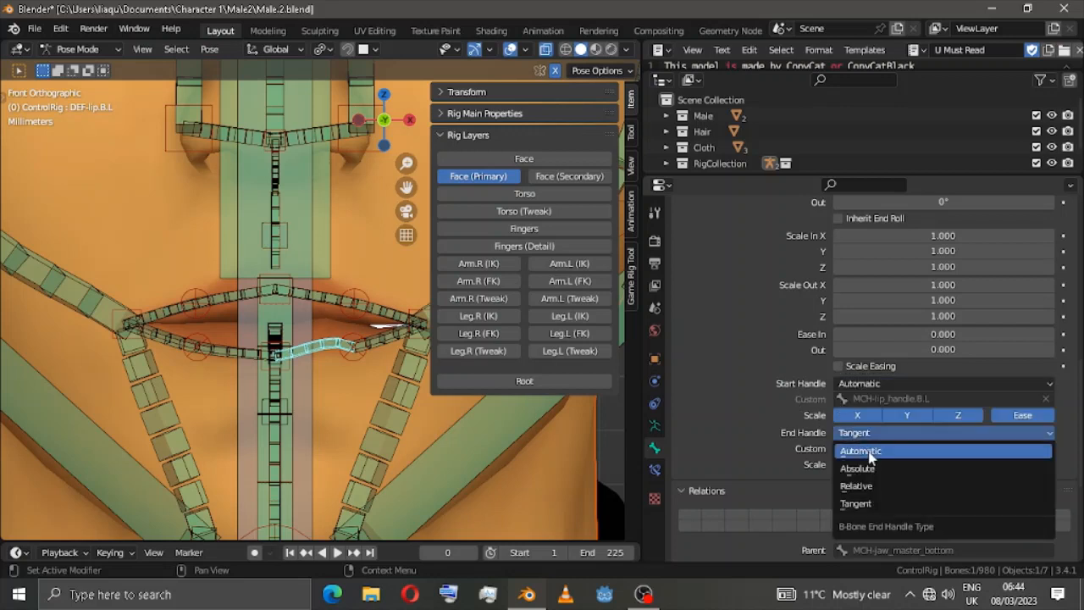
pyautogui.press('Return')
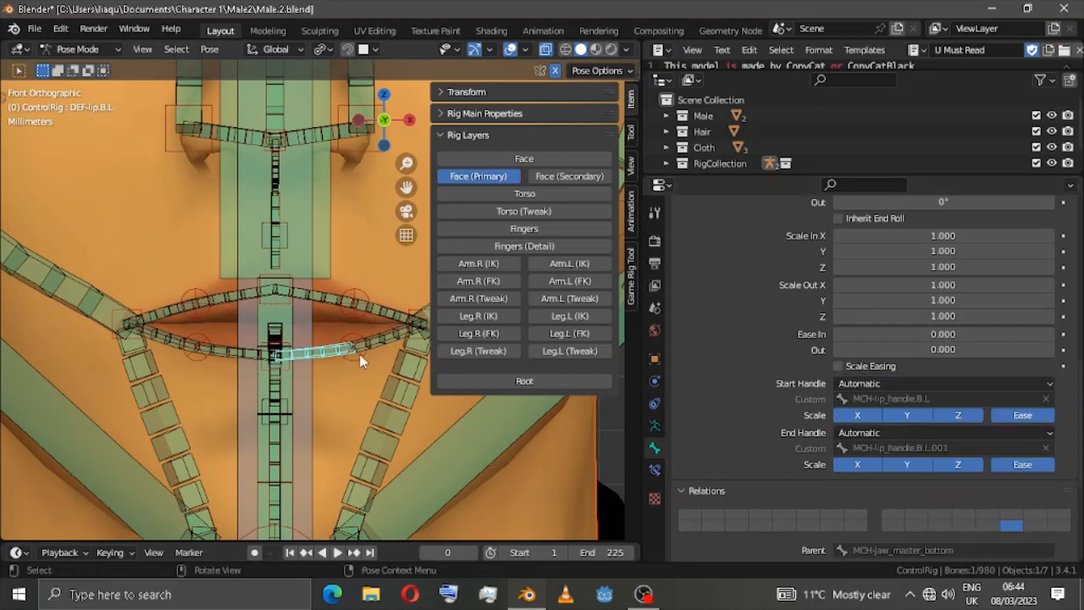
# Step: Rotate the lower lip control lip.B.L.001 again to recheck the lip with the inner bone's new handles
pyautogui.click(377, 352)
pyautogui.click(355, 360)
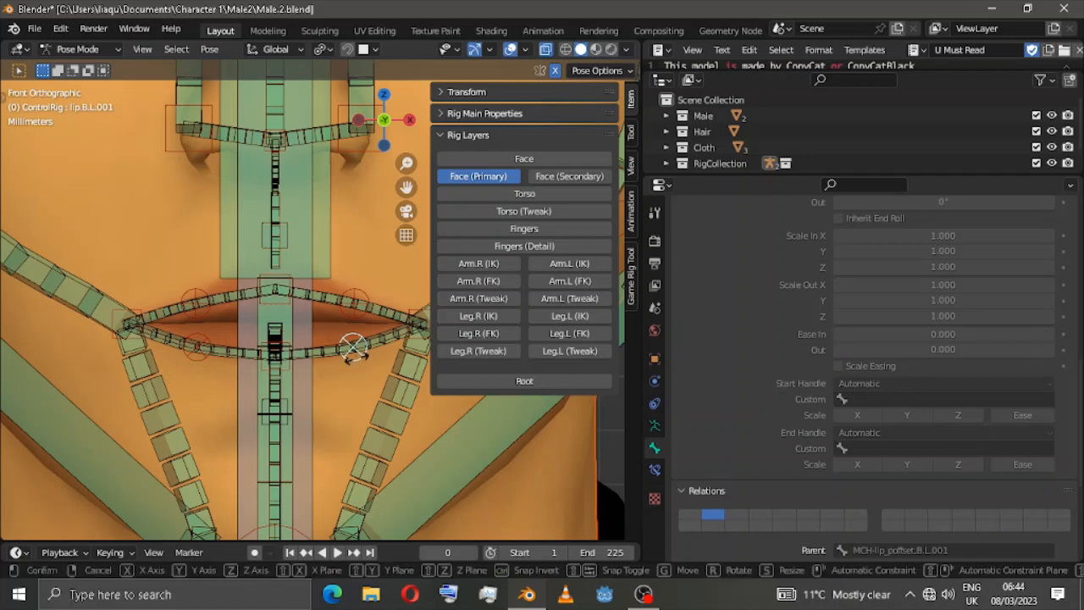
pyautogui.press('r')
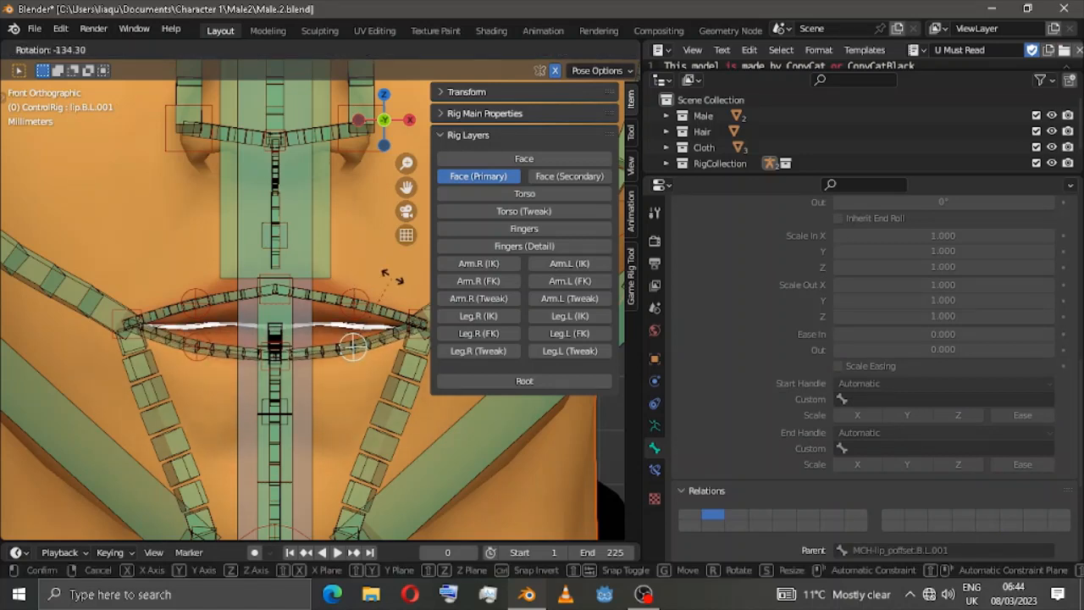
pyautogui.click(343, 288)
# Step: Examine the mouth shape and the handle settings of the lower lip bones DEF-lip.B.L.001 and DEF-lip.B.L
pyautogui.scroll(-4, 305, 322)
pyautogui.scroll(2, 301, 306)
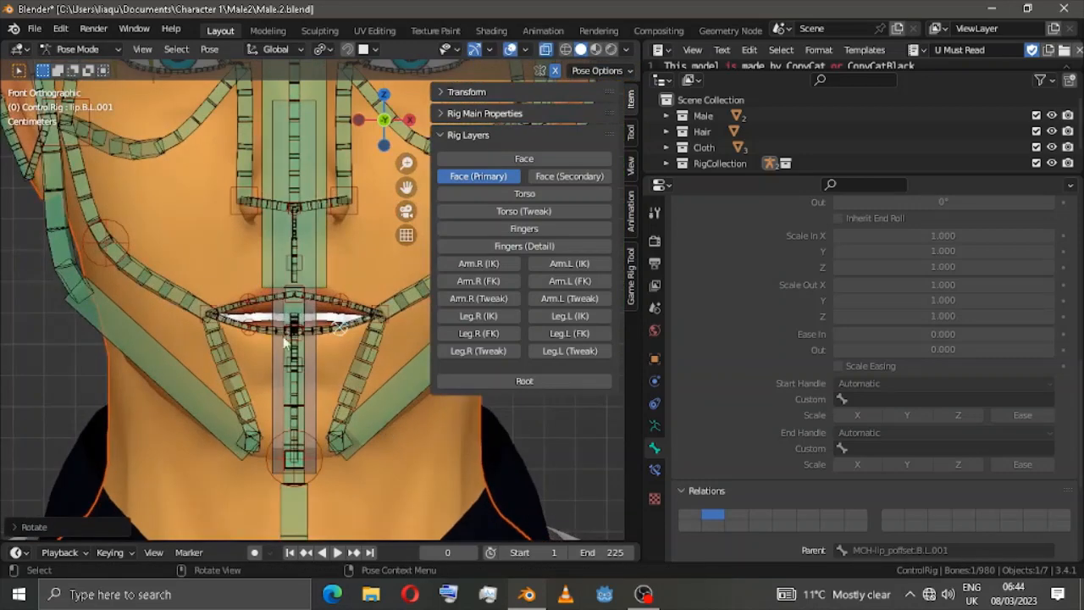
pyautogui.scroll(2, 301, 307)
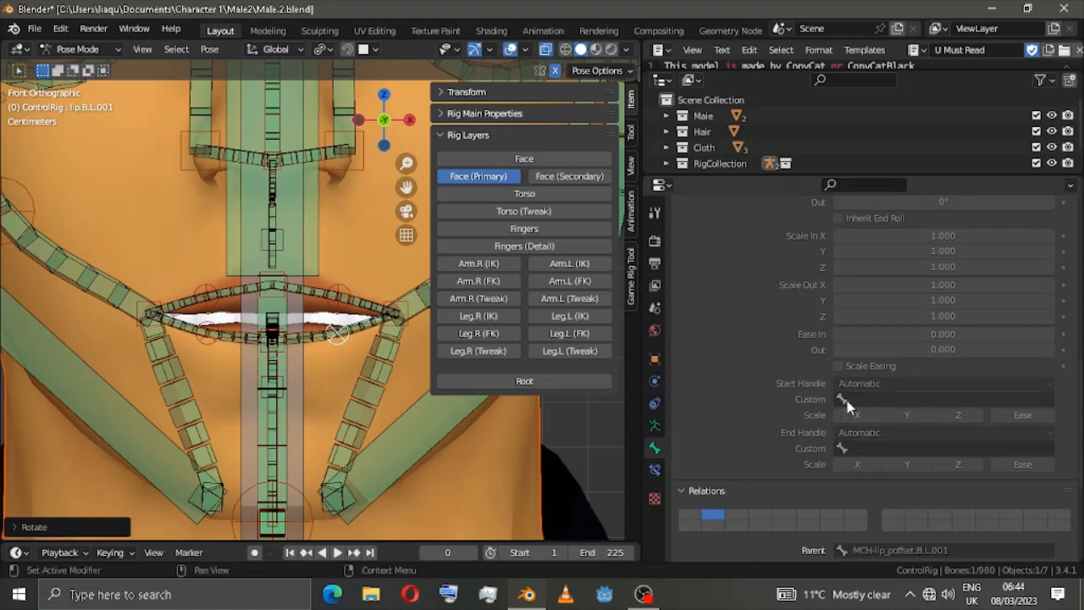
pyautogui.click(364, 330)
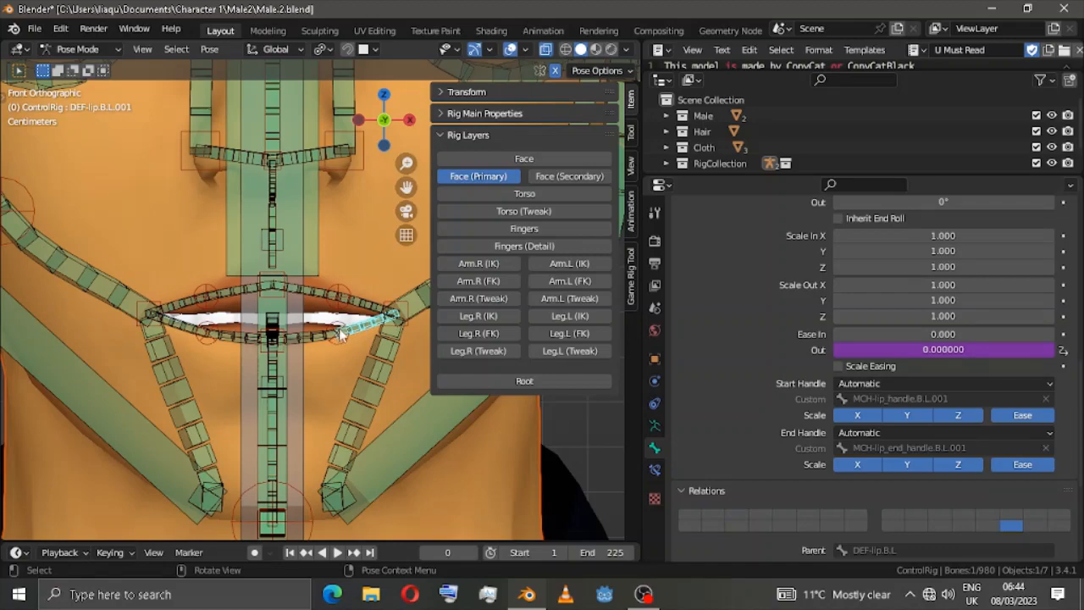
pyautogui.click(339, 328)
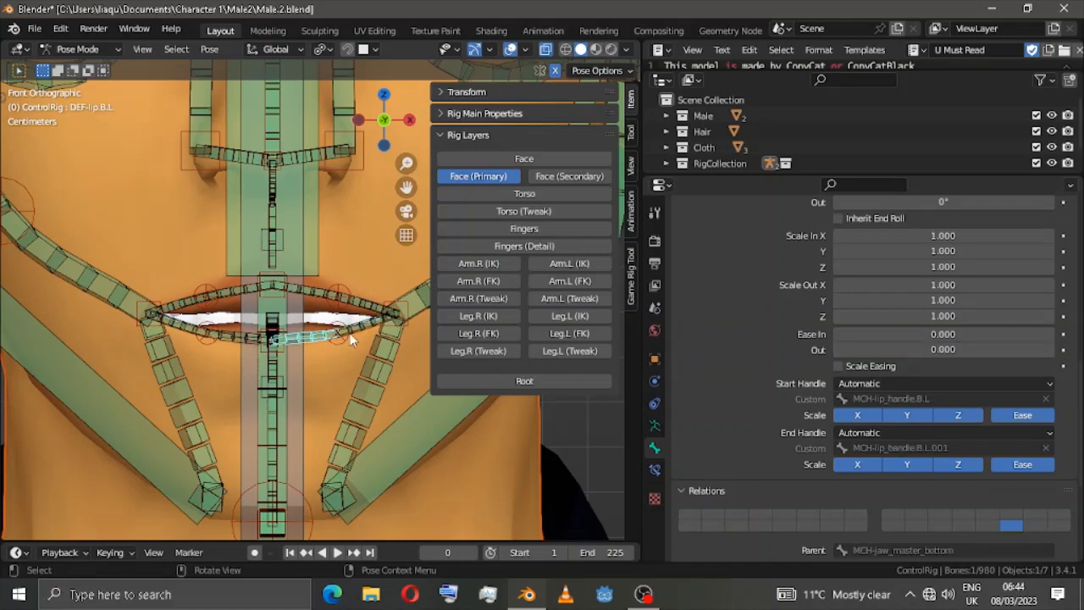
pyautogui.scroll(-5, 351, 339)
pyautogui.scroll(-4, 351, 339)
pyautogui.moveTo(341, 332); pyautogui.dragTo(384, 324, button='middle')
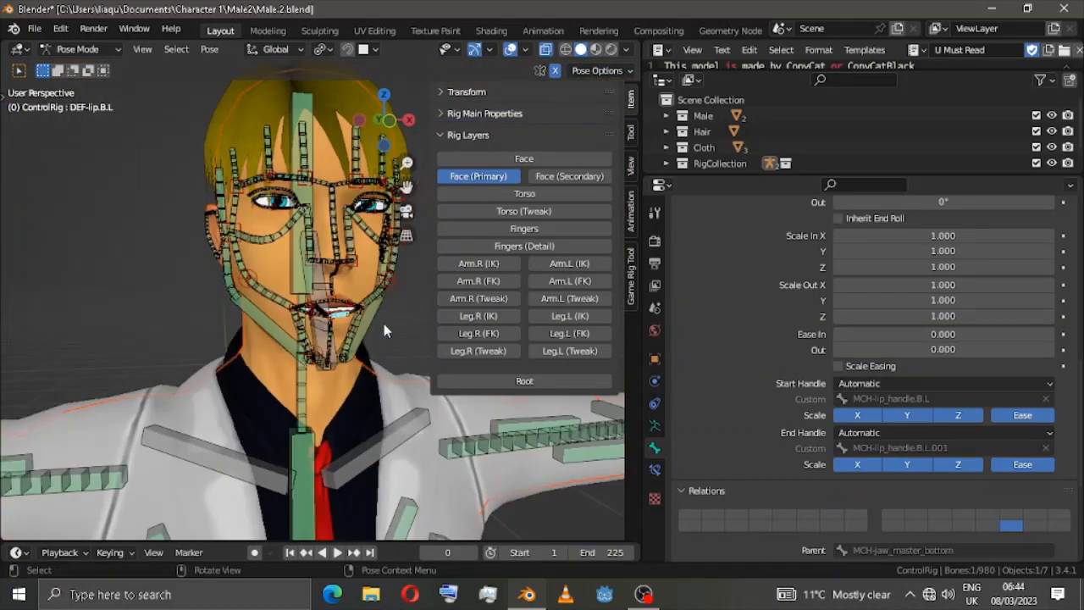
# Step: Open the control rig's armature settings for bone layers and viewport display
pyautogui.click(396, 134)
pyautogui.scroll(7, 395, 136)
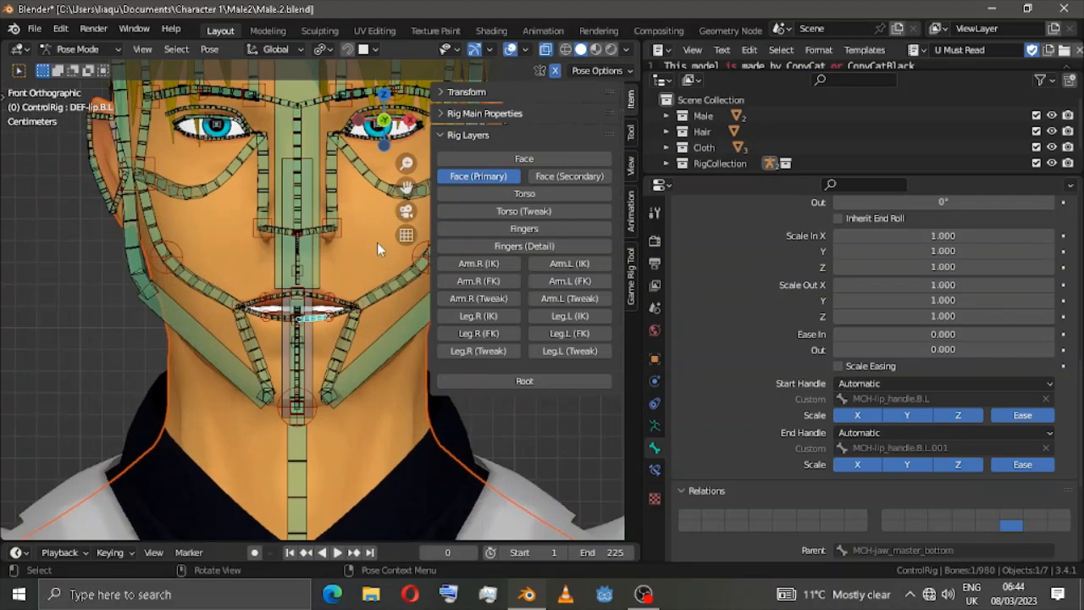
pyautogui.click(653, 426)
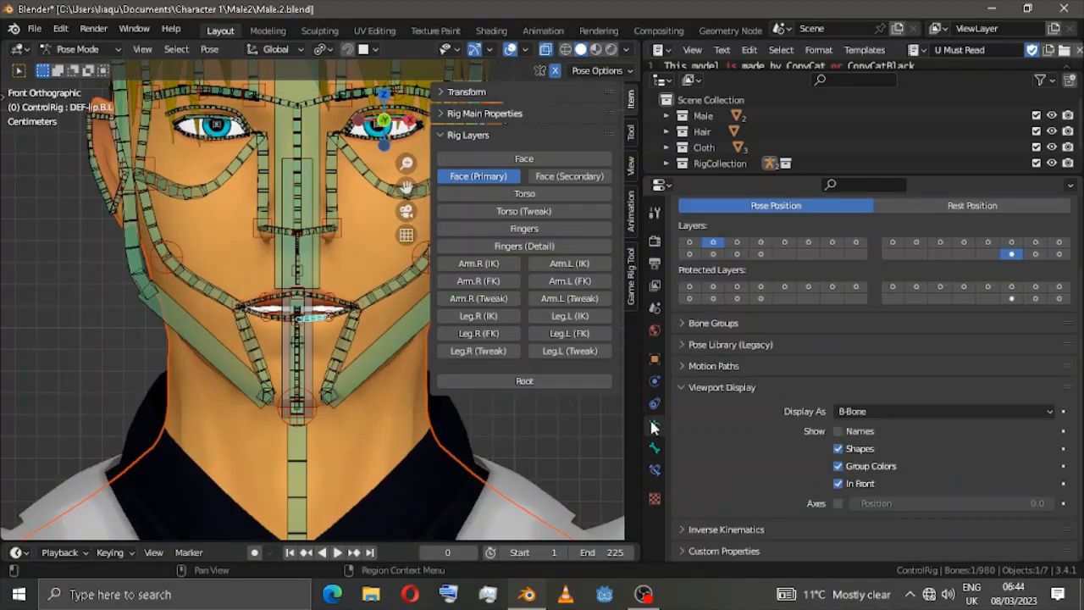